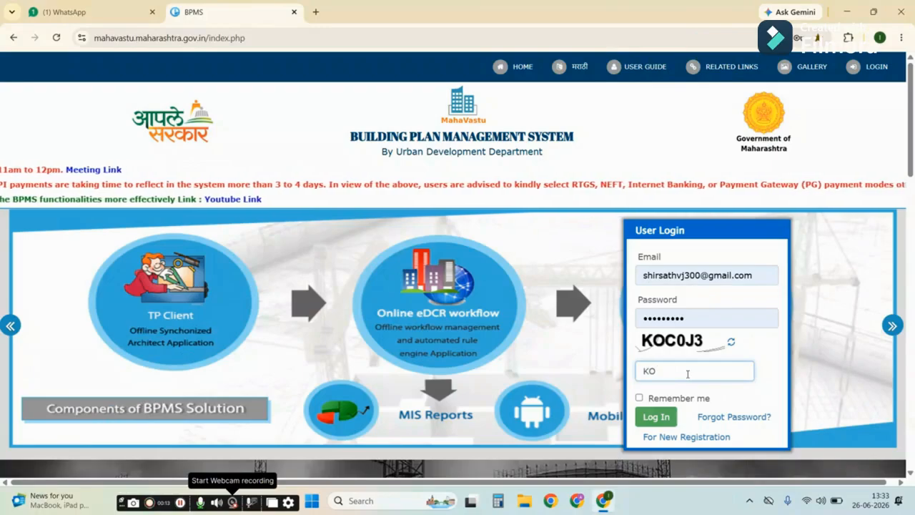
- Complete the captcha code in the user login form and log in
{"action": "type", "text": "C0"}
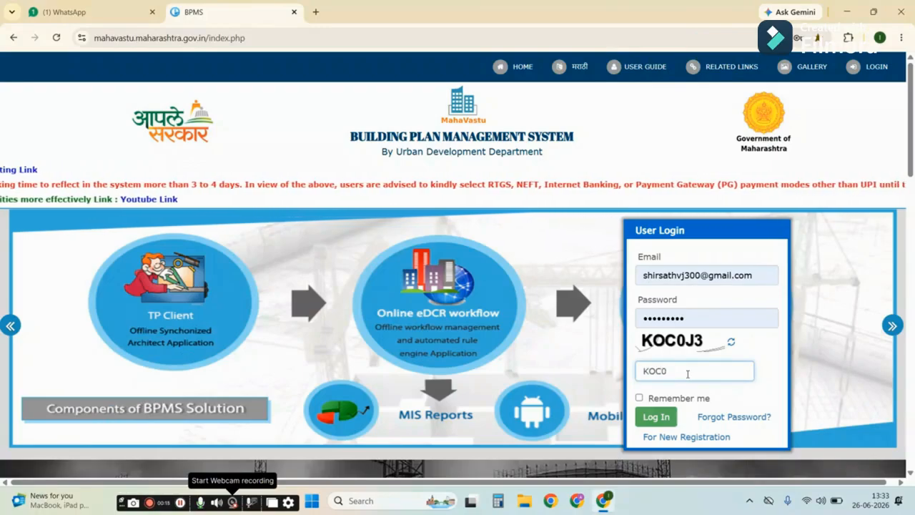
{"action": "type", "text": "J3"}
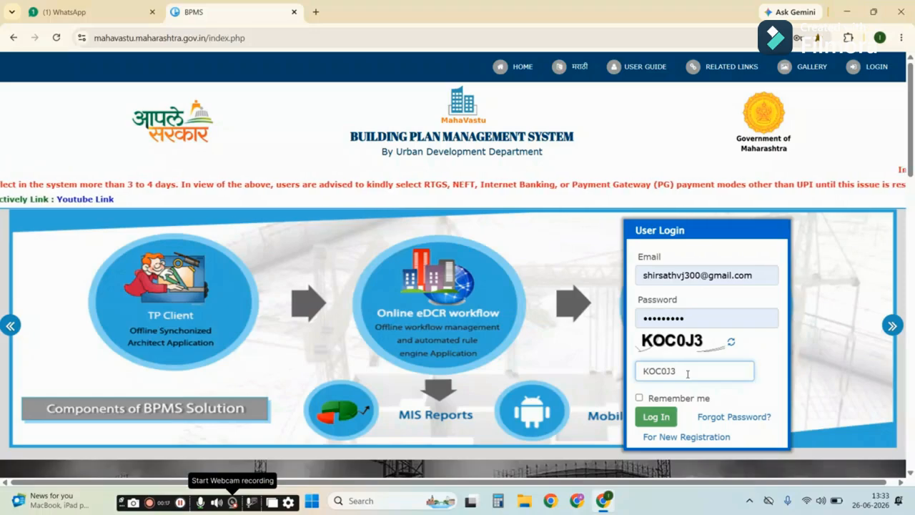
{"action": "left_click", "coordinate": [662, 415]}
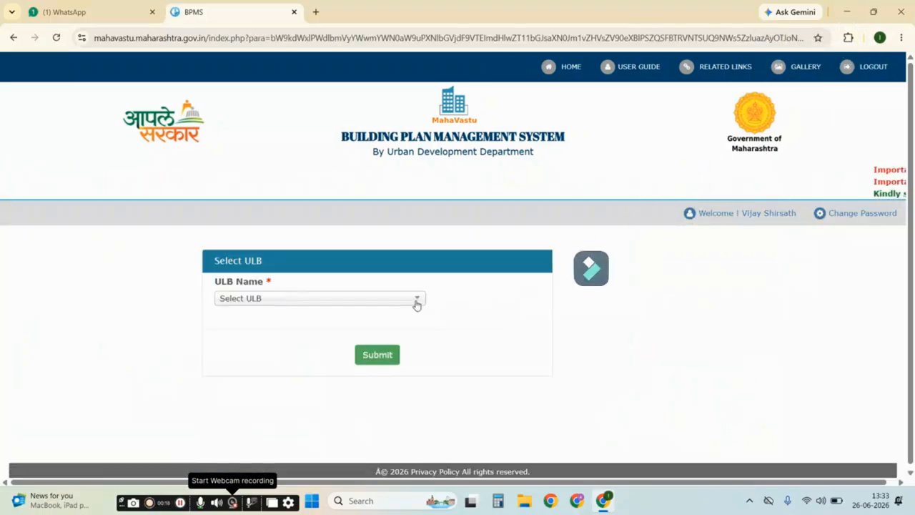
- Choose Nashik Metropolitan Region Development Authority, Nashik as the ULB and submit the selection
{"action": "left_click", "coordinate": [417, 300]}
{"action": "type", "text": "NASHIK METR"}
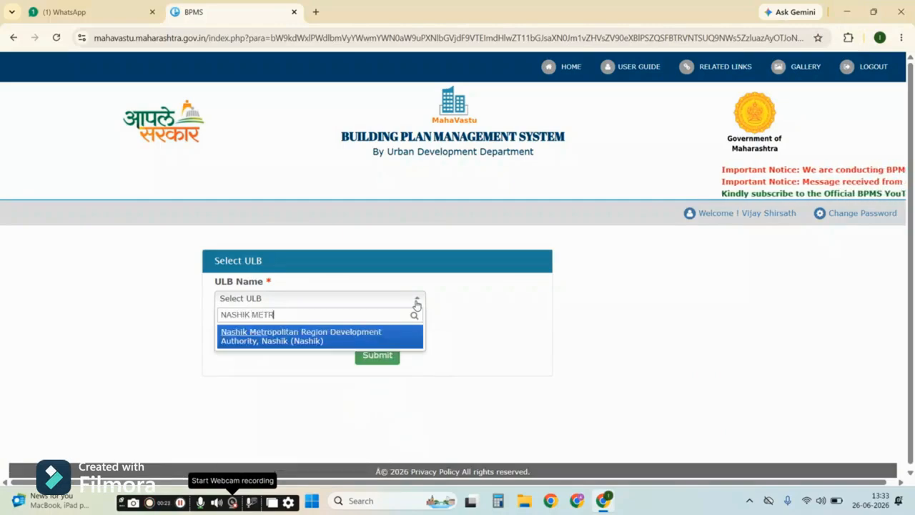
{"action": "key", "text": "Return"}
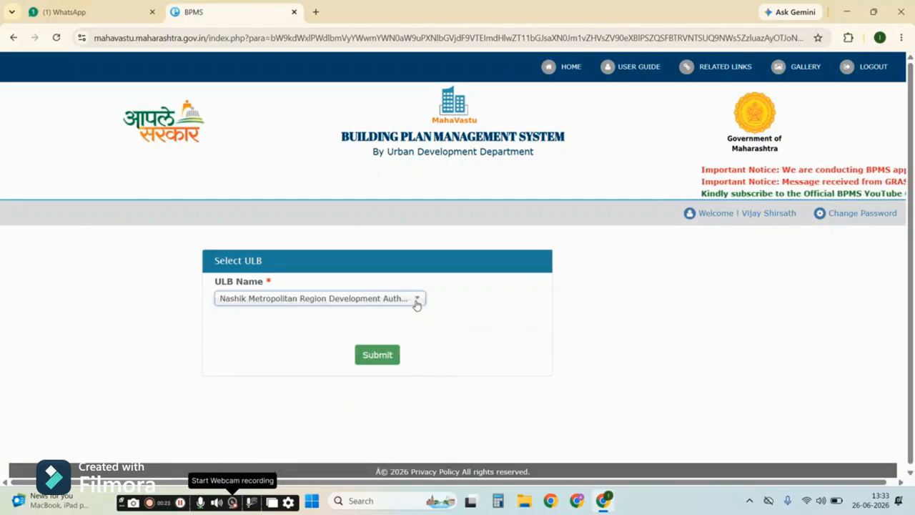
{"action": "left_click", "coordinate": [377, 355]}
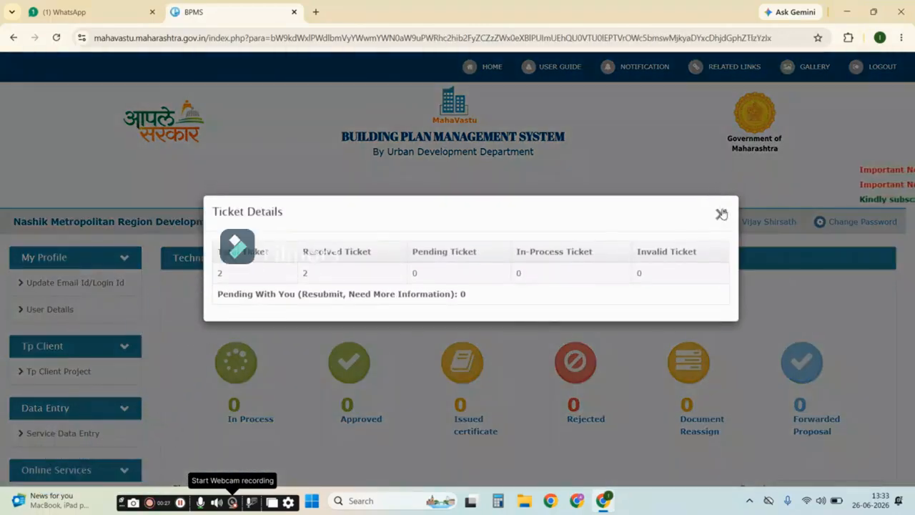
- Dismiss the ticket details and start a new project from the Tp Client project list
{"action": "left_click", "coordinate": [720, 214]}
{"action": "scroll", "coordinate": [570, 201], "scroll_direction": "down", "scroll_amount": 2}
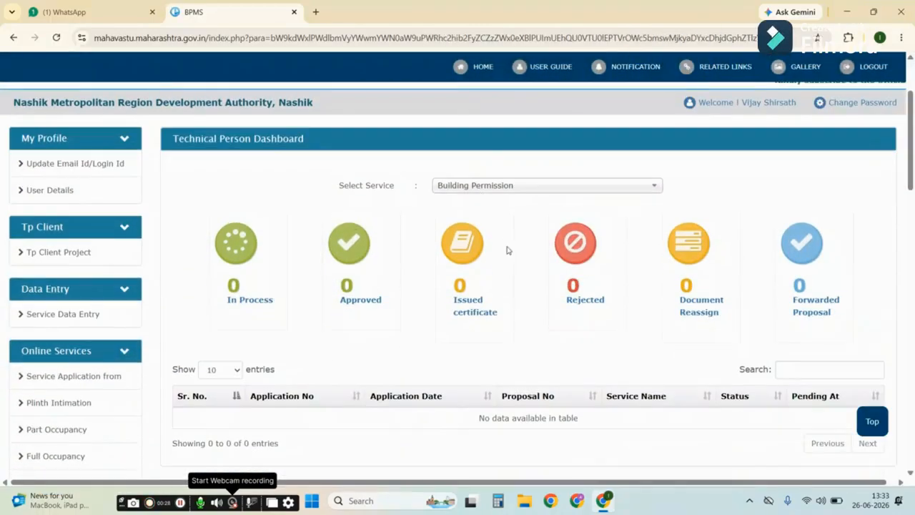
{"action": "scroll", "coordinate": [558, 227], "scroll_direction": "down", "scroll_amount": 2}
{"action": "scroll", "coordinate": [584, 228], "scroll_direction": "up", "scroll_amount": 4}
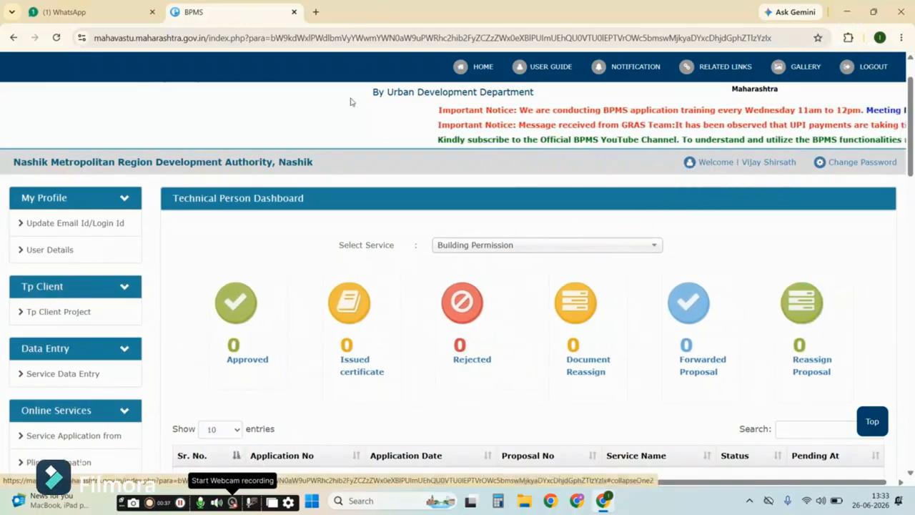
{"action": "left_click", "coordinate": [74, 311]}
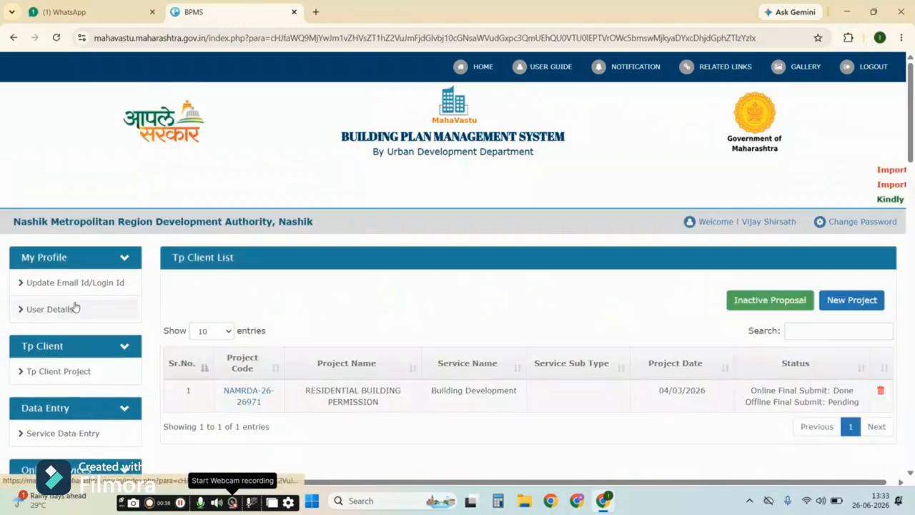
{"action": "left_click", "coordinate": [854, 304]}
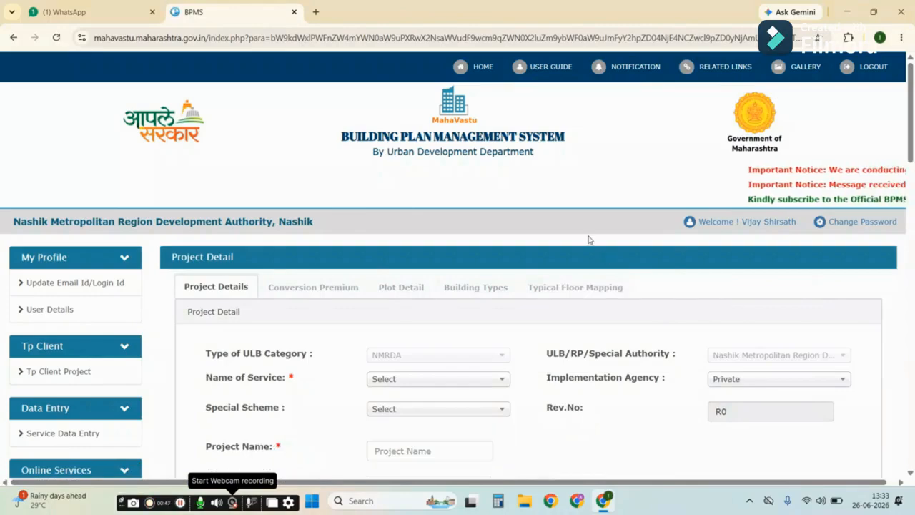
- Set the service to Layout Approval with sub type Layout Tentative, and choose Private as the implementation agency
{"action": "scroll", "coordinate": [490, 248], "scroll_direction": "down", "scroll_amount": 3}
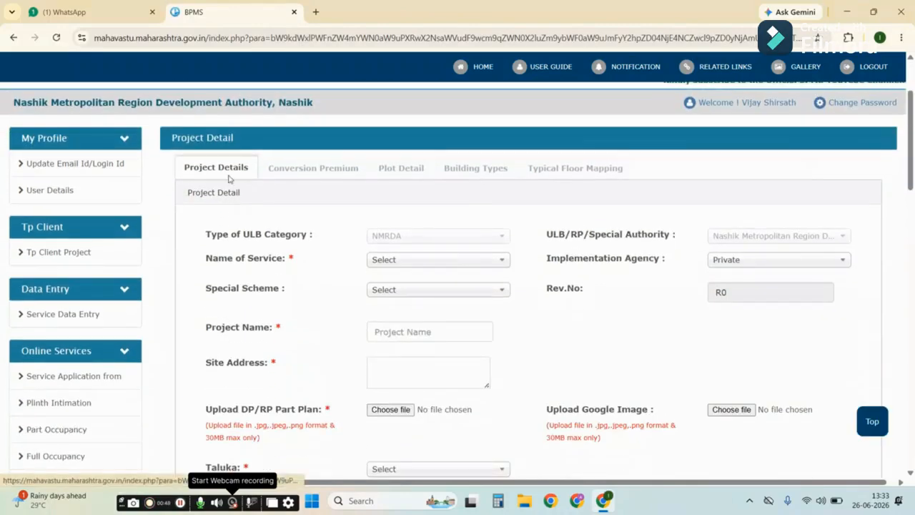
{"action": "scroll", "coordinate": [262, 189], "scroll_direction": "down", "scroll_amount": 2}
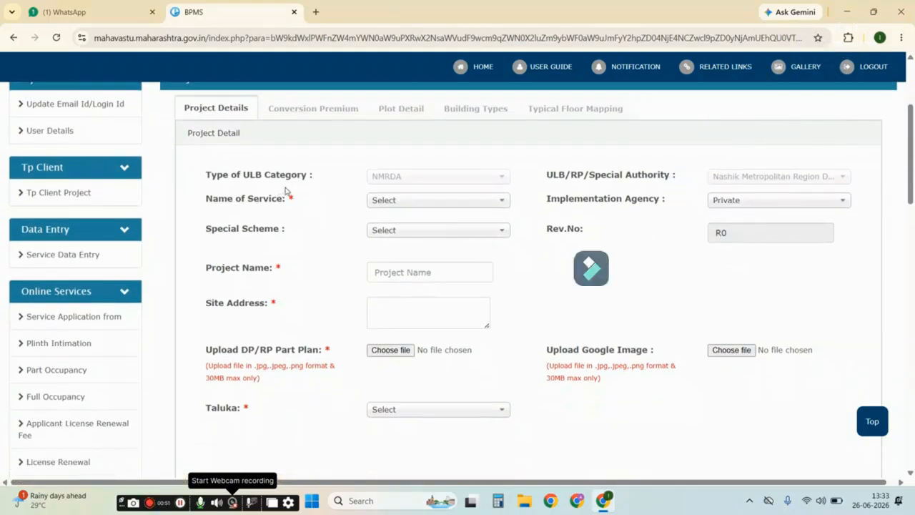
{"action": "scroll", "coordinate": [286, 194], "scroll_direction": "down", "scroll_amount": 2}
{"action": "scroll", "coordinate": [310, 210], "scroll_direction": "up", "scroll_amount": 1}
{"action": "scroll", "coordinate": [309, 220], "scroll_direction": "up", "scroll_amount": 1}
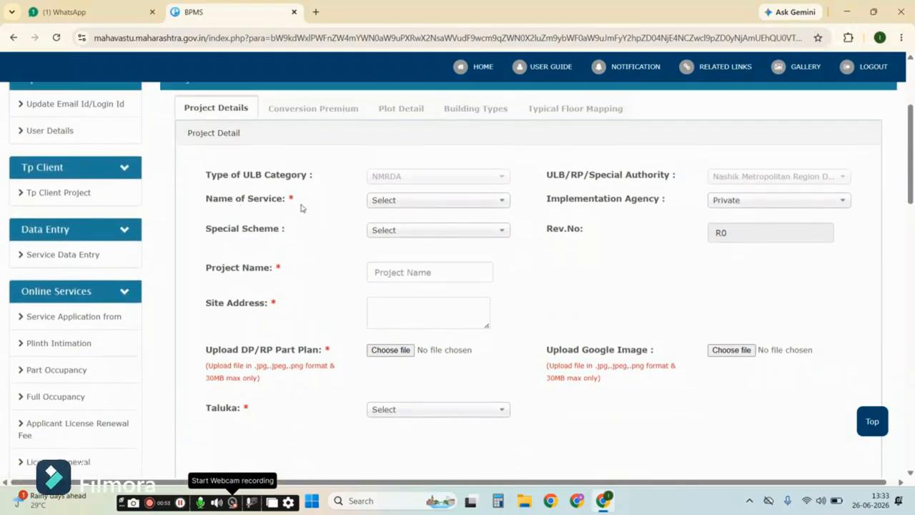
{"action": "left_click", "coordinate": [429, 202]}
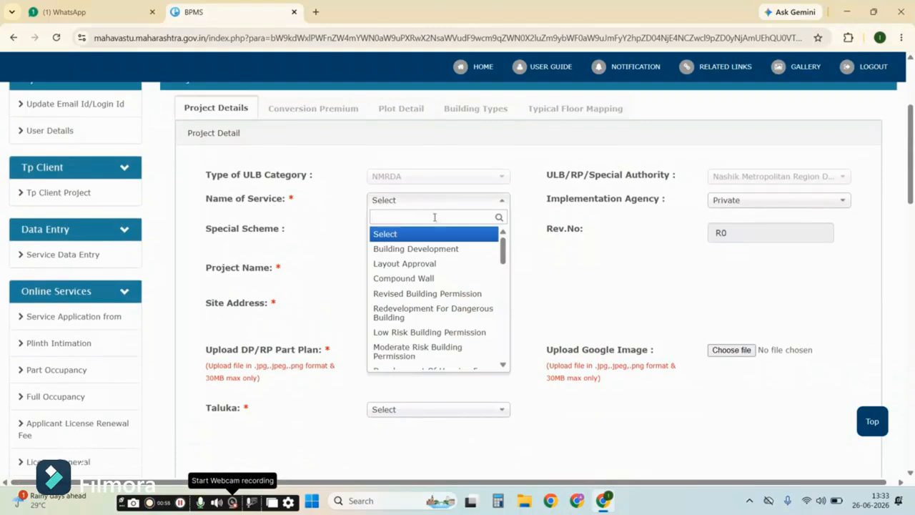
{"action": "left_click", "coordinate": [432, 264]}
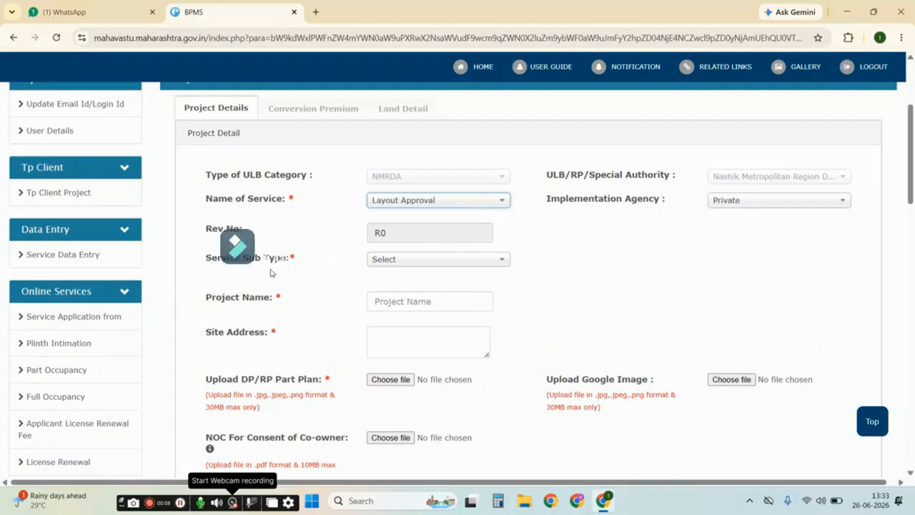
{"action": "left_click", "coordinate": [436, 263]}
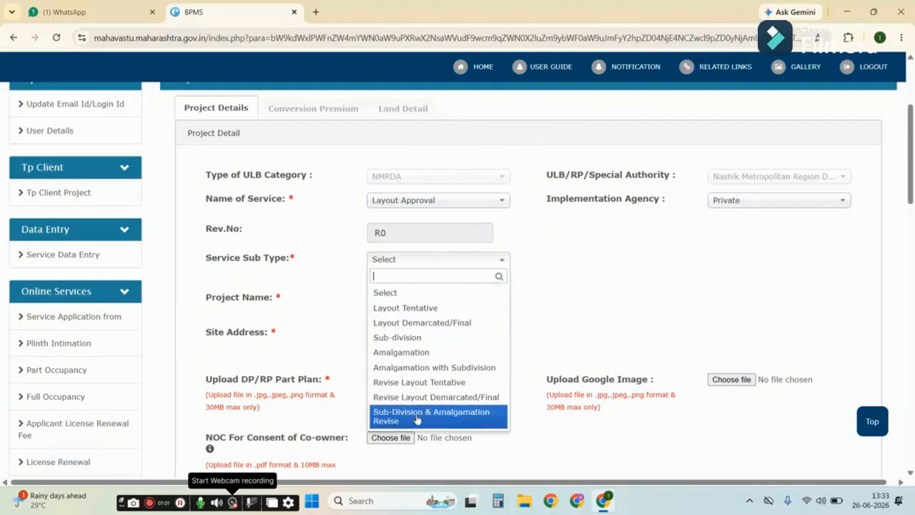
{"action": "left_click", "coordinate": [444, 310]}
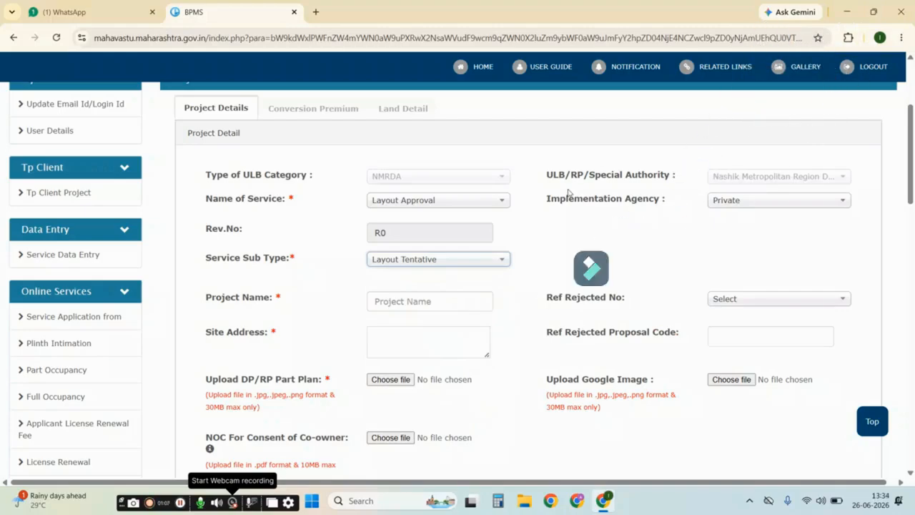
{"action": "left_click", "coordinate": [777, 205]}
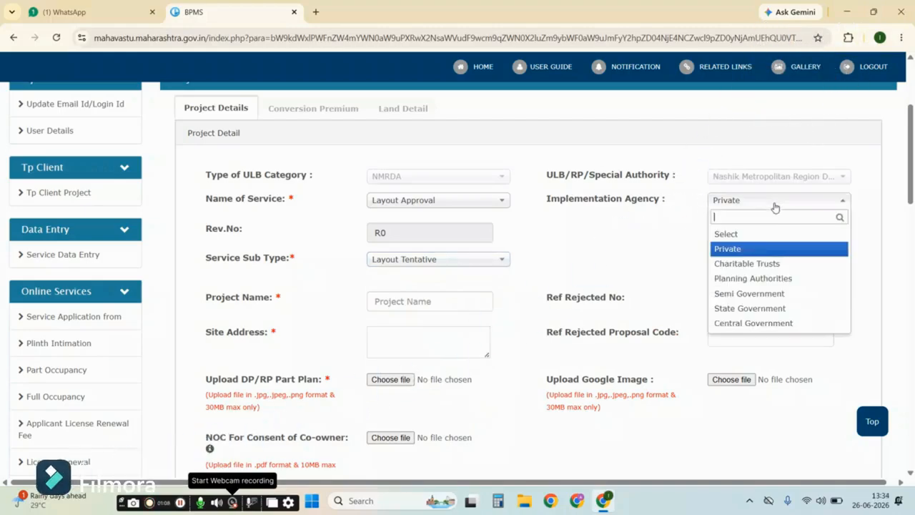
{"action": "left_click", "coordinate": [757, 248]}
- Examine the project name, site address and file upload fields, and the available Taluka options in the project details
{"action": "scroll", "coordinate": [568, 215], "scroll_direction": "down", "scroll_amount": 1}
{"action": "scroll", "coordinate": [568, 214], "scroll_direction": "down", "scroll_amount": 2}
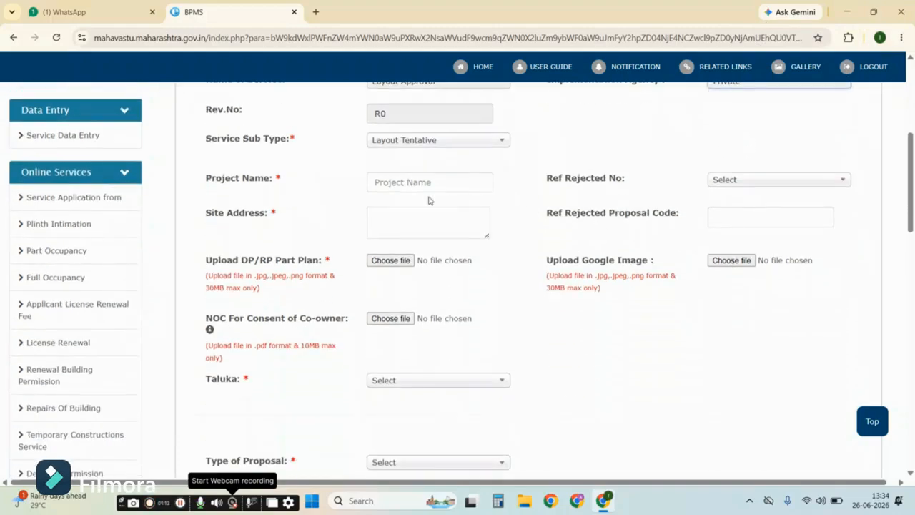
{"action": "scroll", "coordinate": [509, 200], "scroll_direction": "up", "scroll_amount": 1}
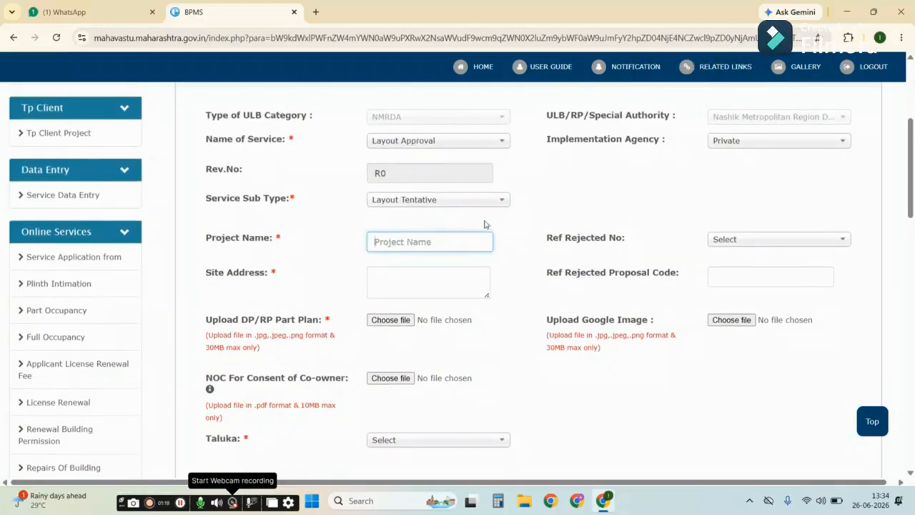
{"action": "scroll", "coordinate": [458, 229], "scroll_direction": "down", "scroll_amount": 1}
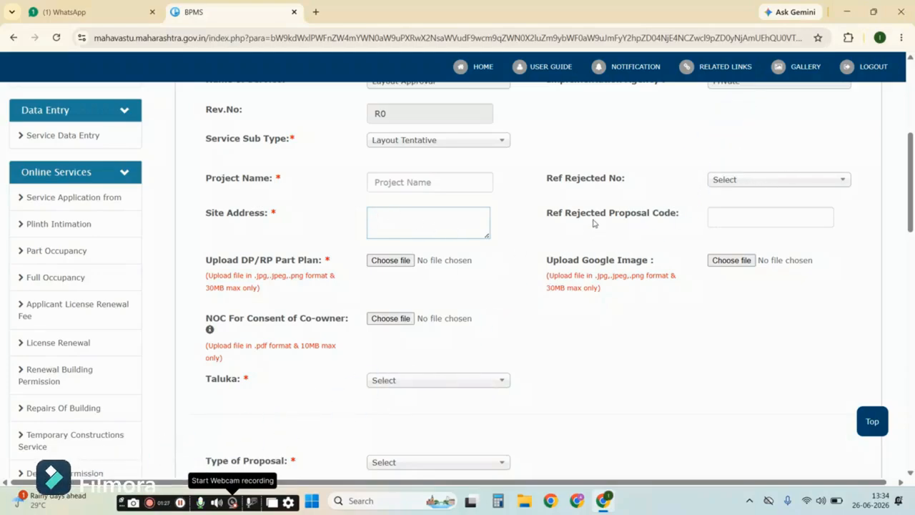
{"action": "scroll", "coordinate": [586, 201], "scroll_direction": "down", "scroll_amount": 1}
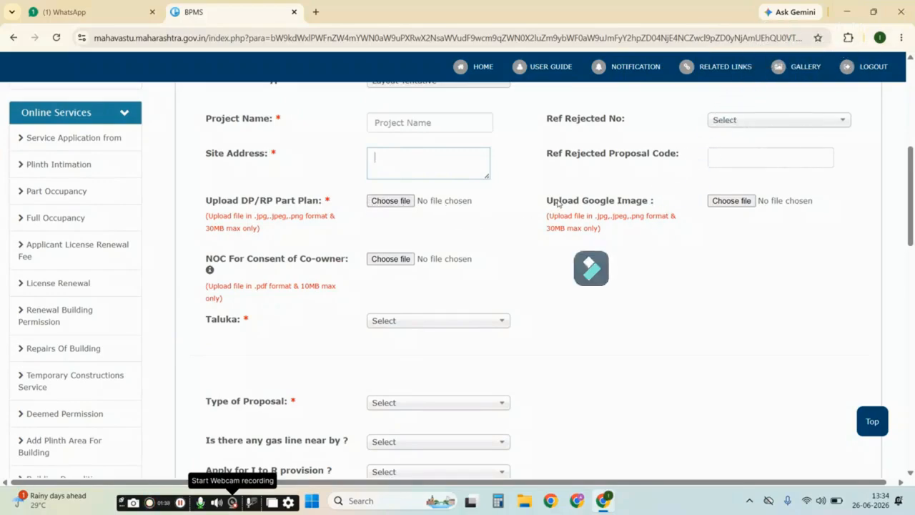
{"action": "scroll", "coordinate": [551, 204], "scroll_direction": "down", "scroll_amount": 1}
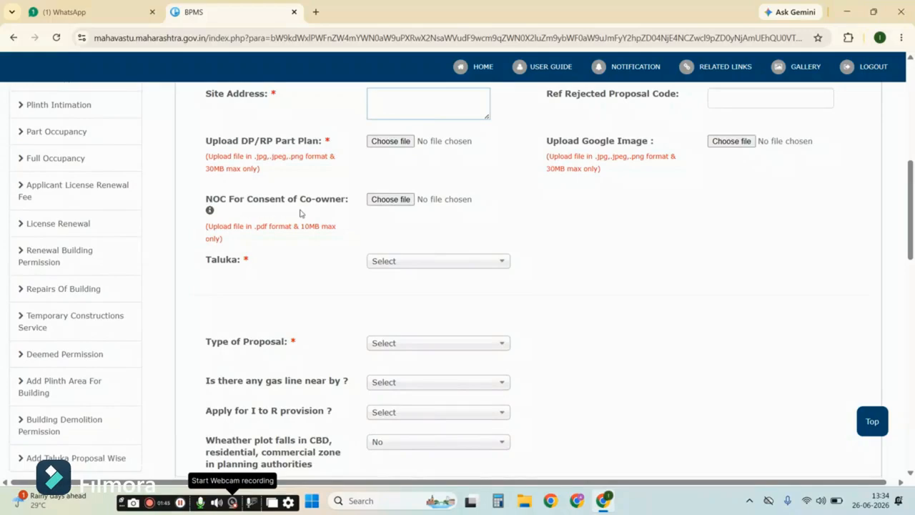
{"action": "scroll", "coordinate": [481, 199], "scroll_direction": "down", "scroll_amount": 1}
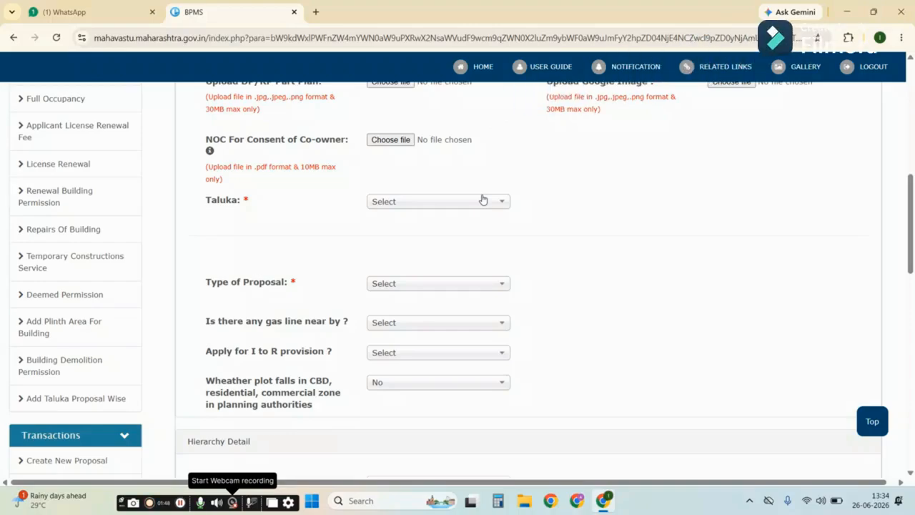
{"action": "left_click", "coordinate": [480, 206]}
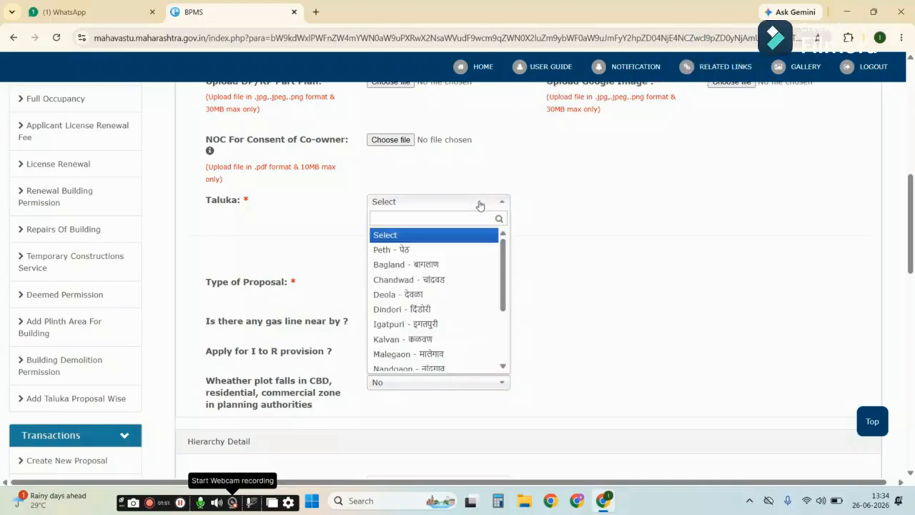
{"action": "scroll", "coordinate": [453, 308], "scroll_direction": "down", "scroll_amount": 2}
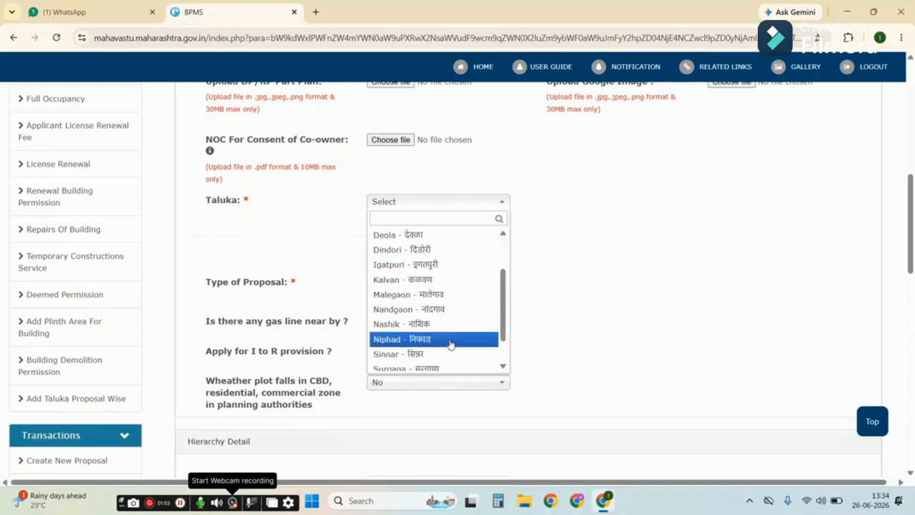
{"action": "scroll", "coordinate": [434, 286], "scroll_direction": "down", "scroll_amount": 2}
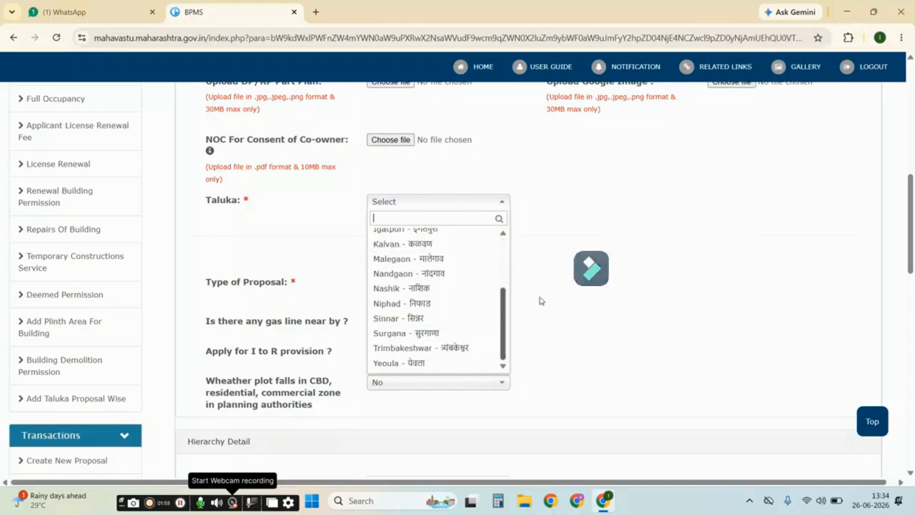
{"action": "left_click", "coordinate": [503, 262]}
- Look through the Type of Proposal options and the nearby gas line choices without selecting any
{"action": "scroll", "coordinate": [481, 207], "scroll_direction": "down", "scroll_amount": 1}
{"action": "scroll", "coordinate": [481, 206], "scroll_direction": "down", "scroll_amount": 1}
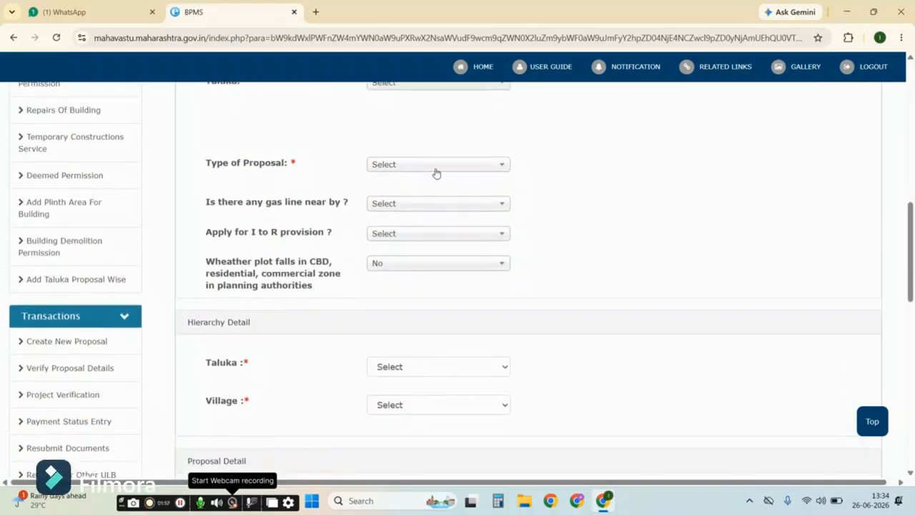
{"action": "left_click", "coordinate": [436, 166]}
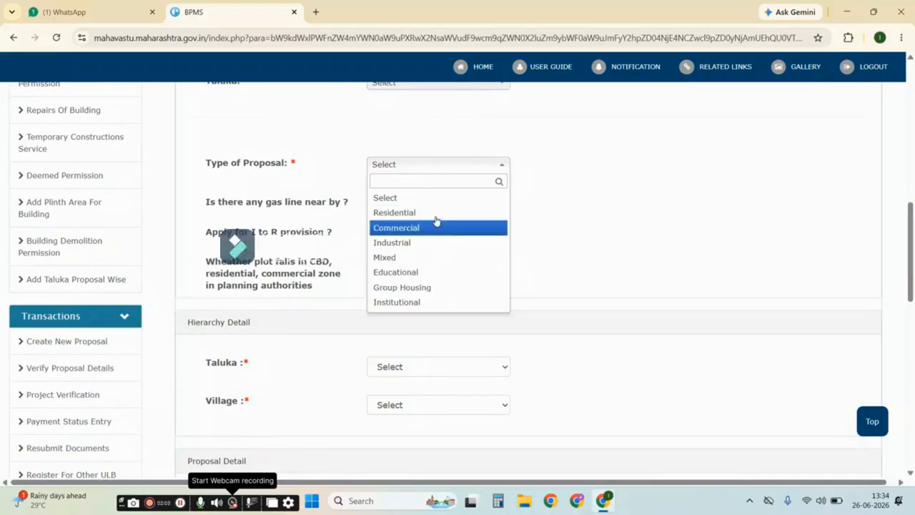
{"action": "left_click", "coordinate": [575, 211]}
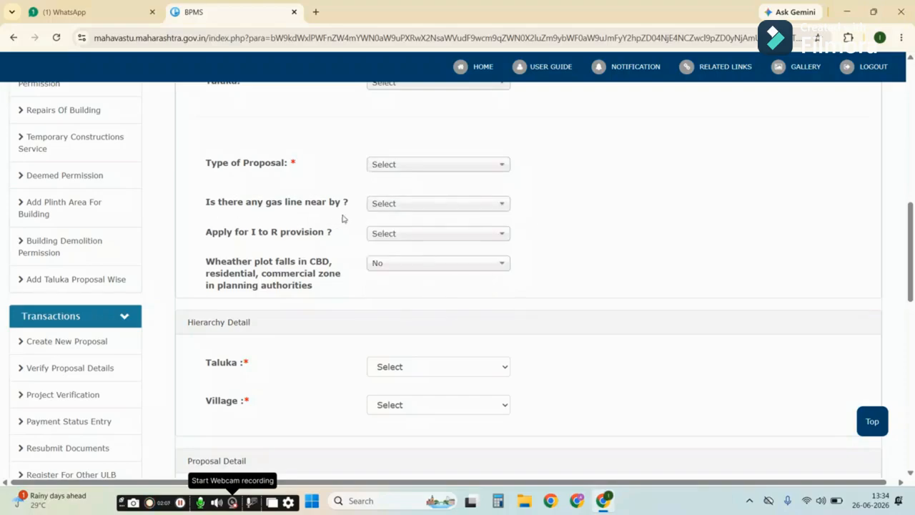
{"action": "left_click", "coordinate": [436, 206]}
{"action": "left_click", "coordinate": [397, 205]}
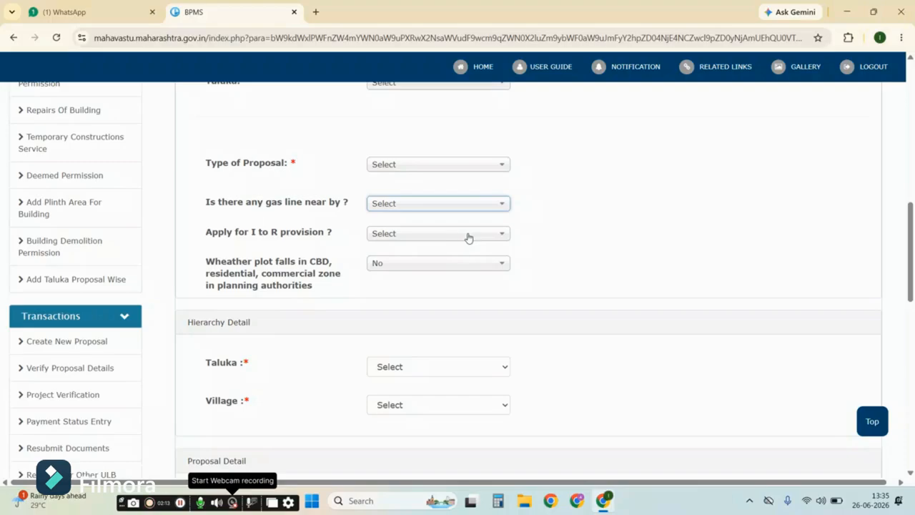
- In the hierarchy details, set the Taluka to DINDORI and the Village to Vanarvadi
{"action": "scroll", "coordinate": [588, 205], "scroll_direction": "down", "scroll_amount": 3}
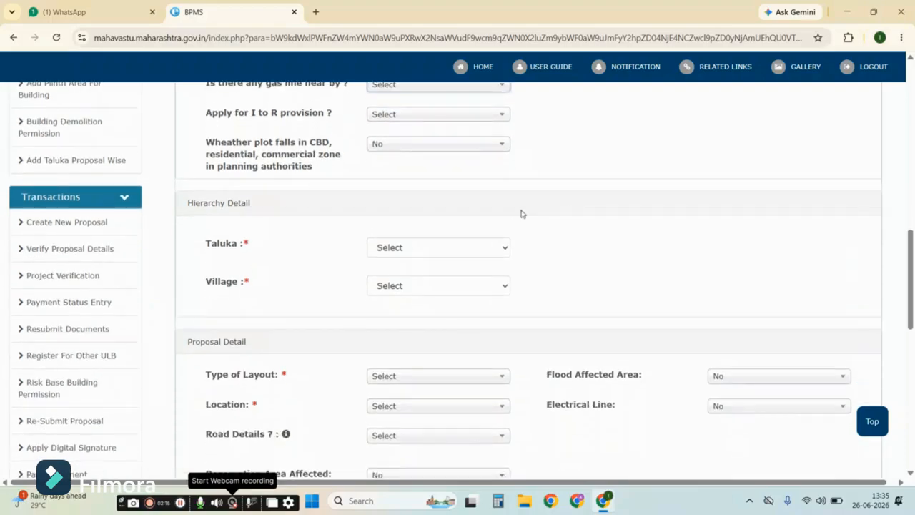
{"action": "left_click", "coordinate": [451, 189]}
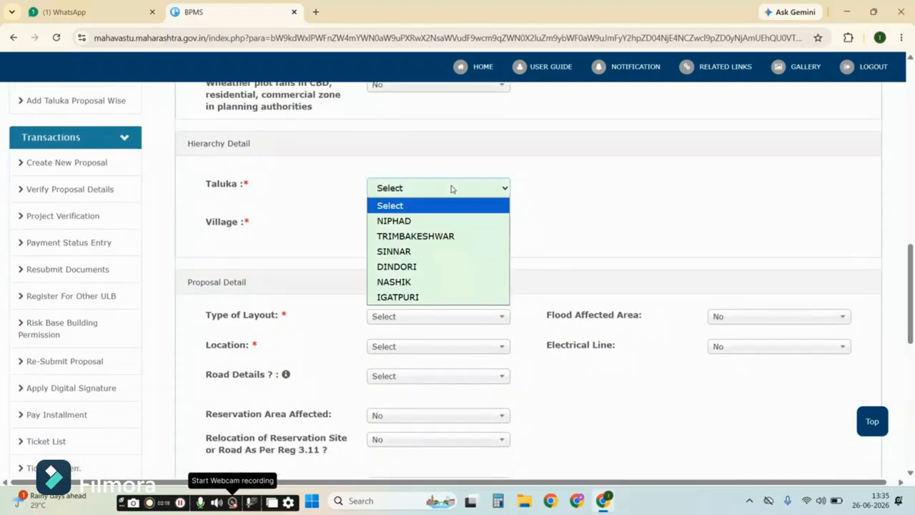
{"action": "left_click", "coordinate": [442, 267]}
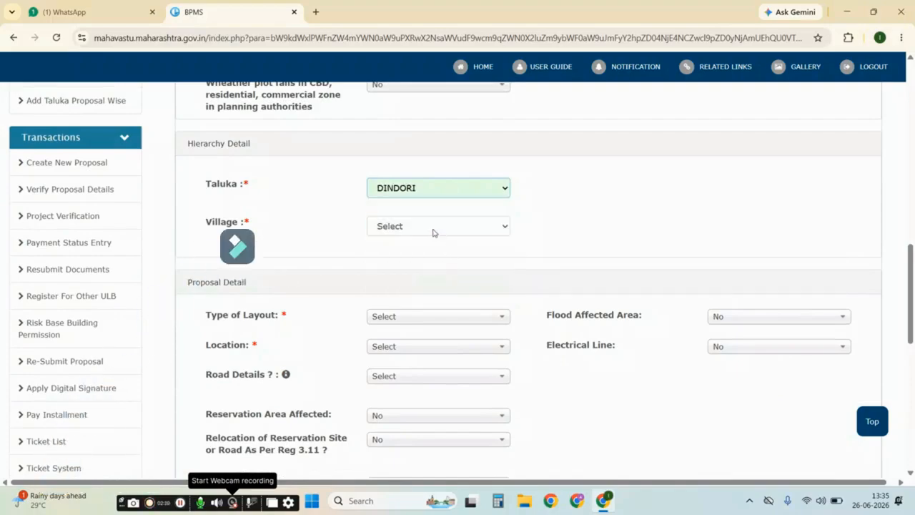
{"action": "left_click", "coordinate": [432, 229]}
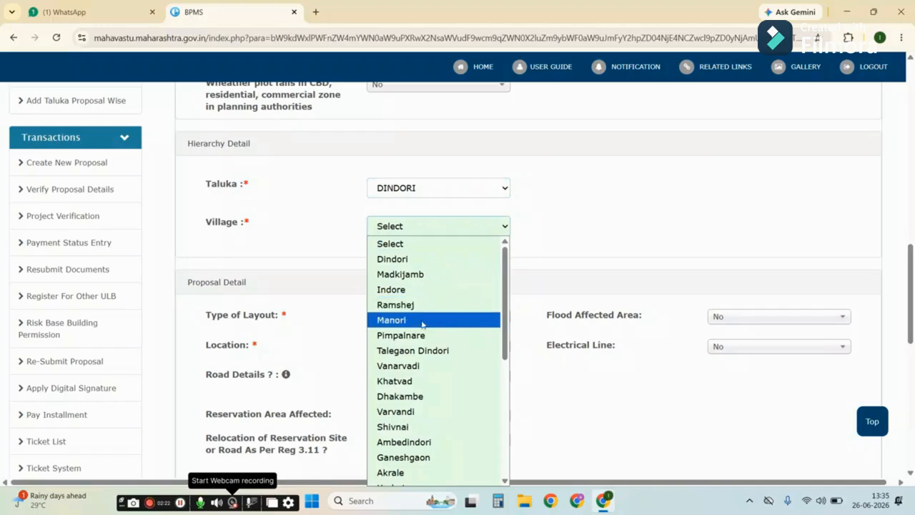
{"action": "left_click", "coordinate": [427, 365]}
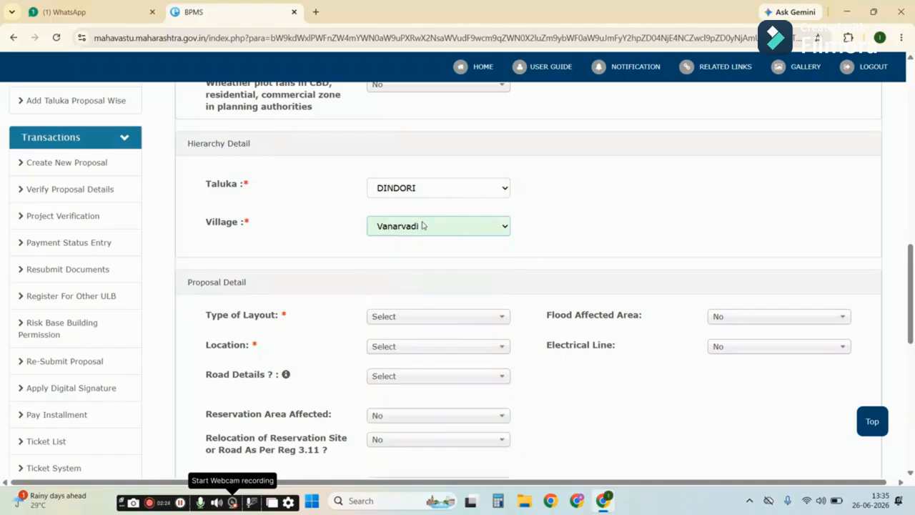
- Examine the Type of Layout and Location choices and the remaining proposal detail and NOC fields without selecting any
{"action": "scroll", "coordinate": [538, 179], "scroll_direction": "down", "scroll_amount": 2}
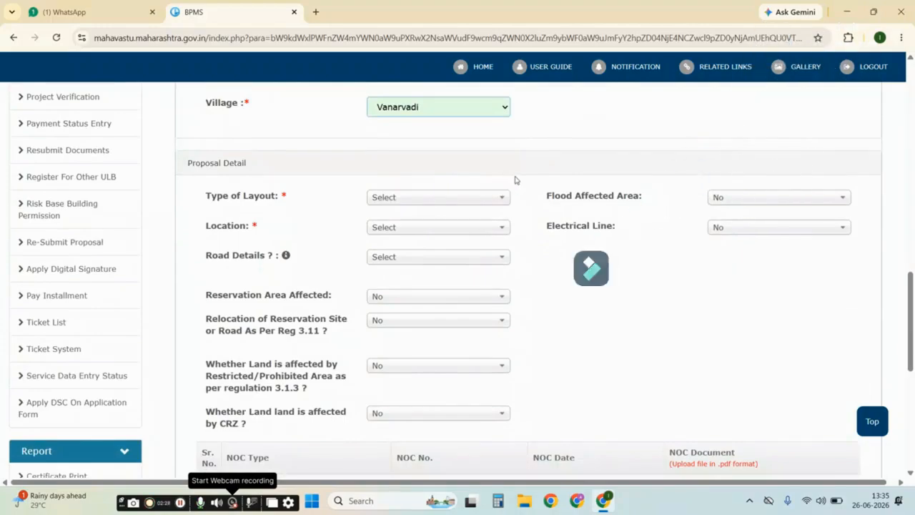
{"action": "scroll", "coordinate": [504, 171], "scroll_direction": "down", "scroll_amount": 1}
{"action": "left_click", "coordinate": [438, 143]}
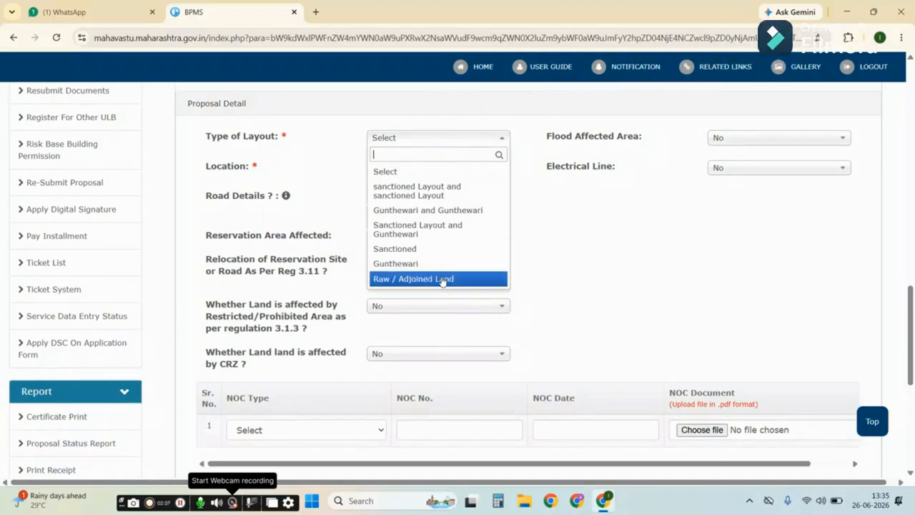
{"action": "left_click", "coordinate": [572, 200]}
{"action": "left_click", "coordinate": [417, 171]}
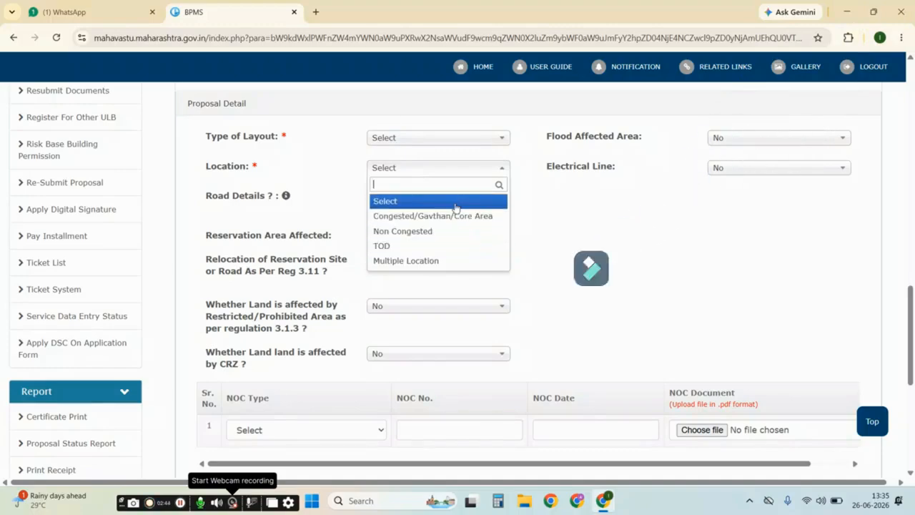
{"action": "left_click", "coordinate": [552, 185]}
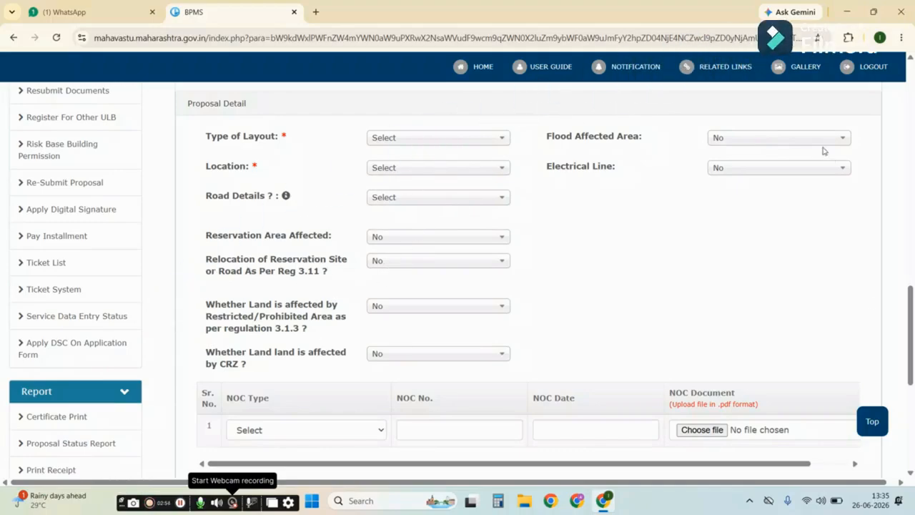
{"action": "scroll", "coordinate": [644, 263], "scroll_direction": "down", "scroll_amount": 3}
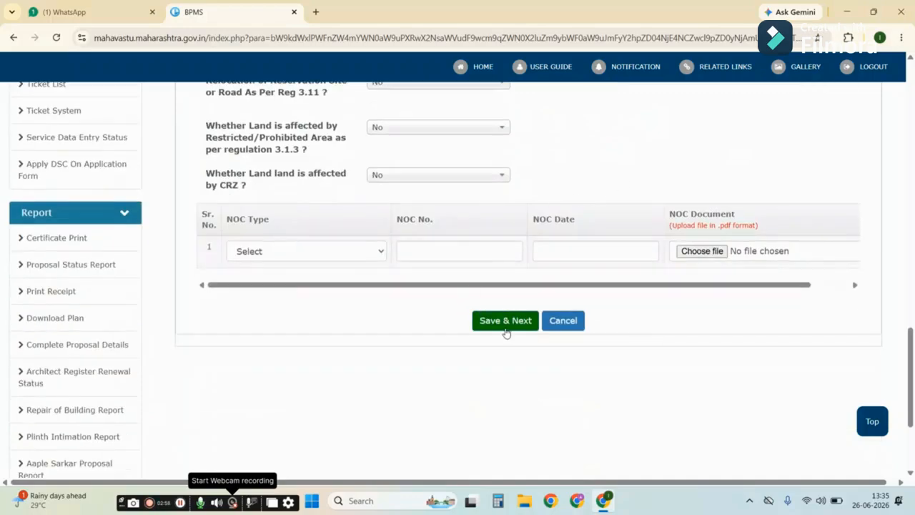
{"action": "scroll", "coordinate": [509, 331], "scroll_direction": "up", "scroll_amount": 6}
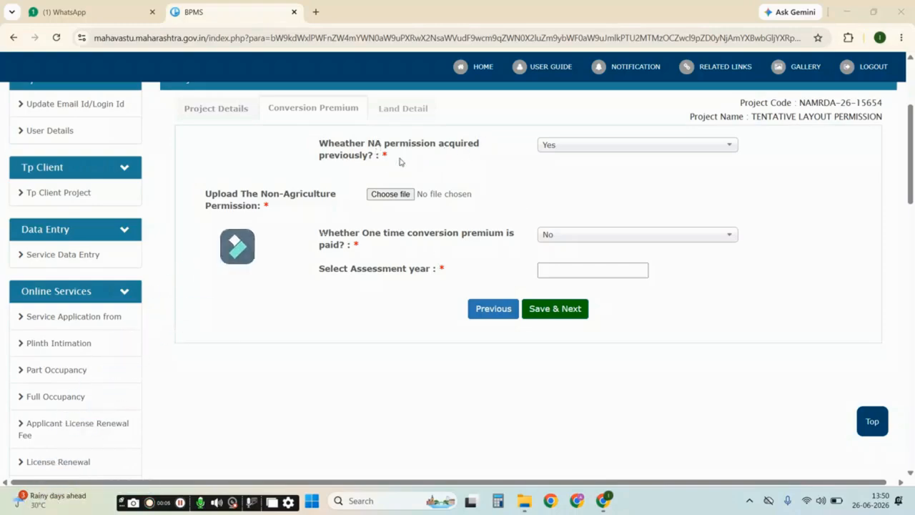
- Set the previously acquired NA permission to No, save the conversion premium details and acknowledge the message
{"action": "left_click", "coordinate": [582, 149]}
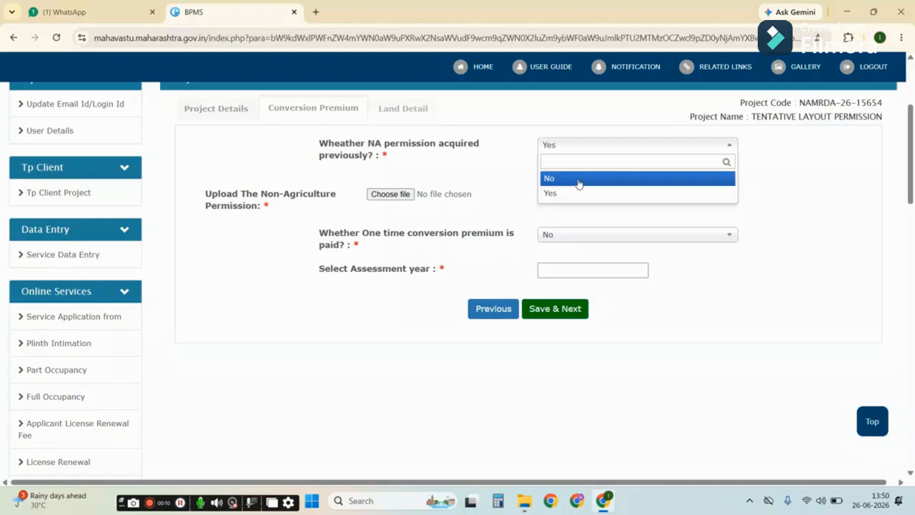
{"action": "left_click", "coordinate": [578, 180]}
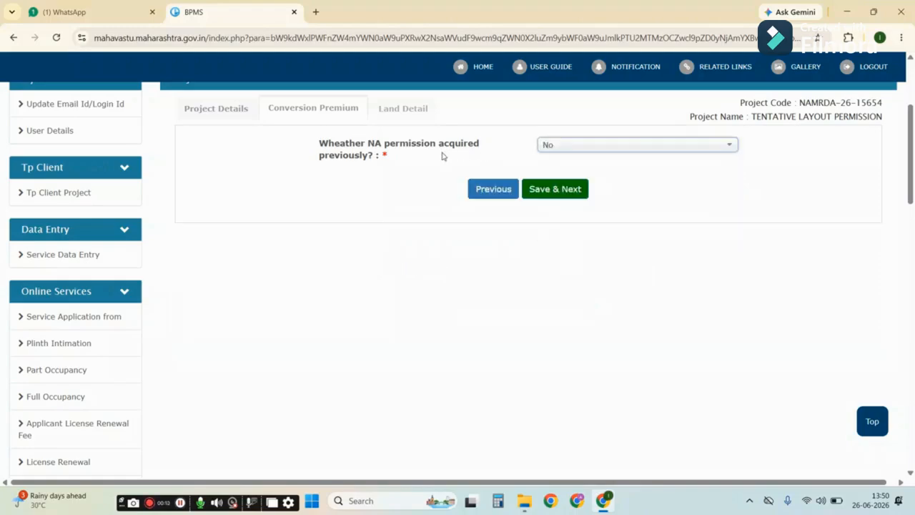
{"action": "left_click", "coordinate": [566, 189]}
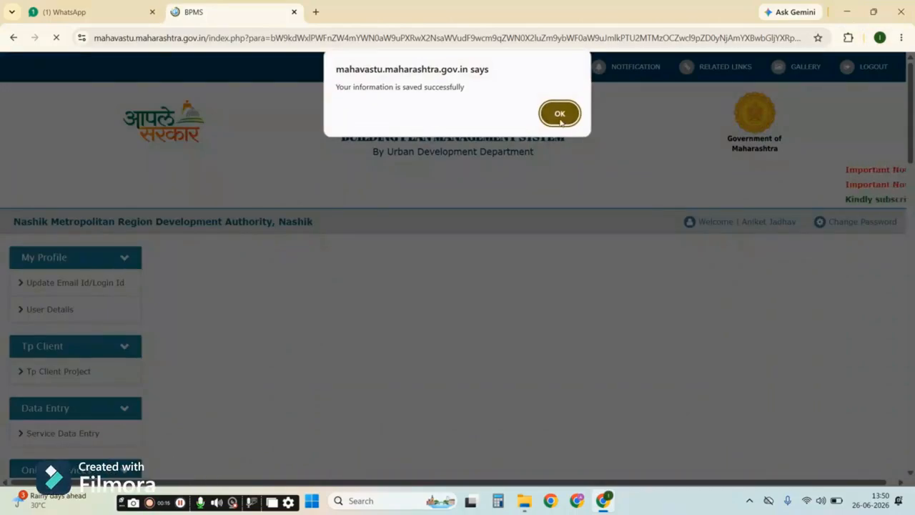
{"action": "left_click", "coordinate": [559, 114]}
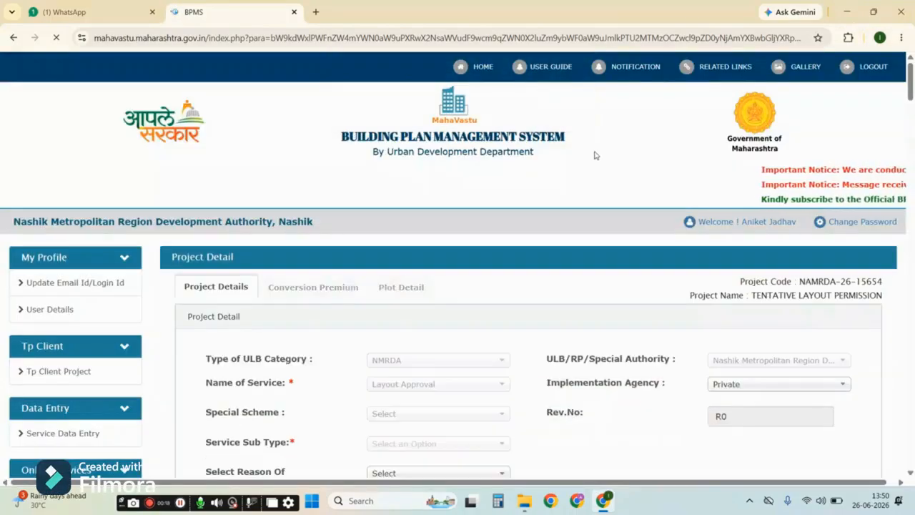
- Look through the available Zone options in the land details without choosing one
{"action": "scroll", "coordinate": [466, 143], "scroll_direction": "down", "scroll_amount": 1}
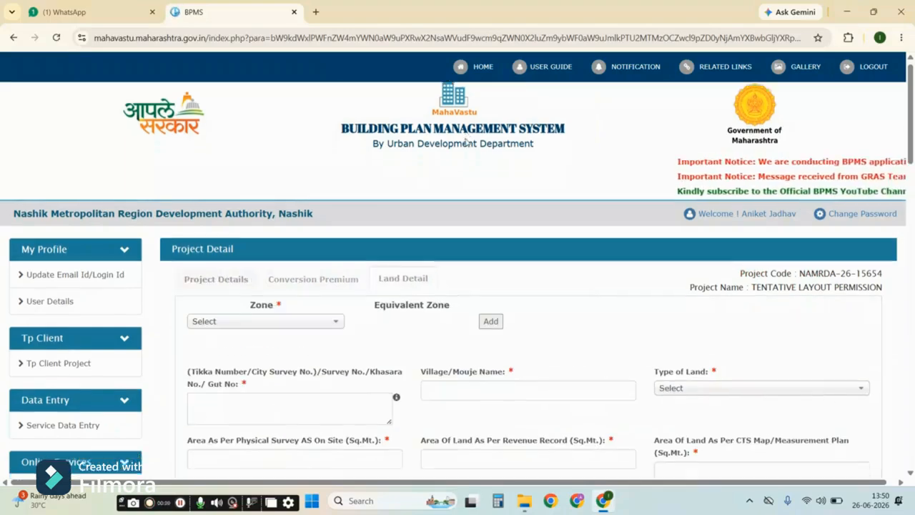
{"action": "scroll", "coordinate": [466, 142], "scroll_direction": "down", "scroll_amount": 3}
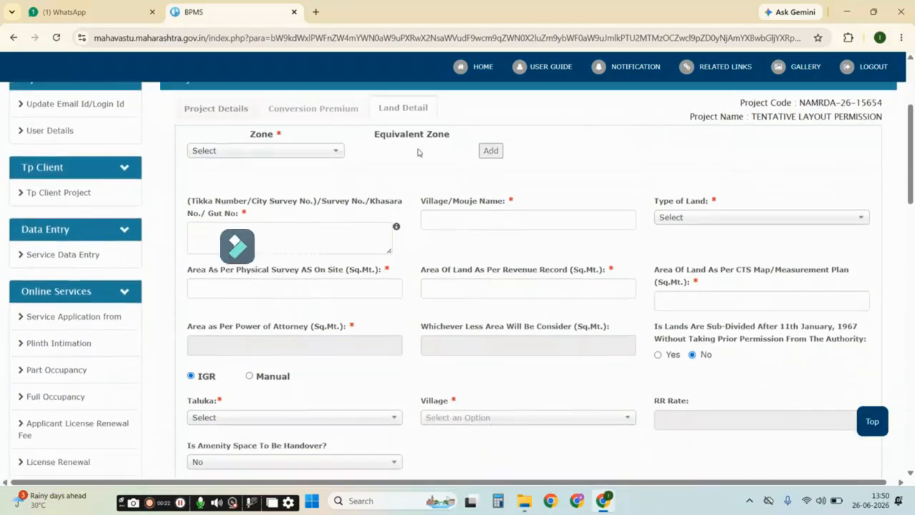
{"action": "left_click", "coordinate": [320, 152]}
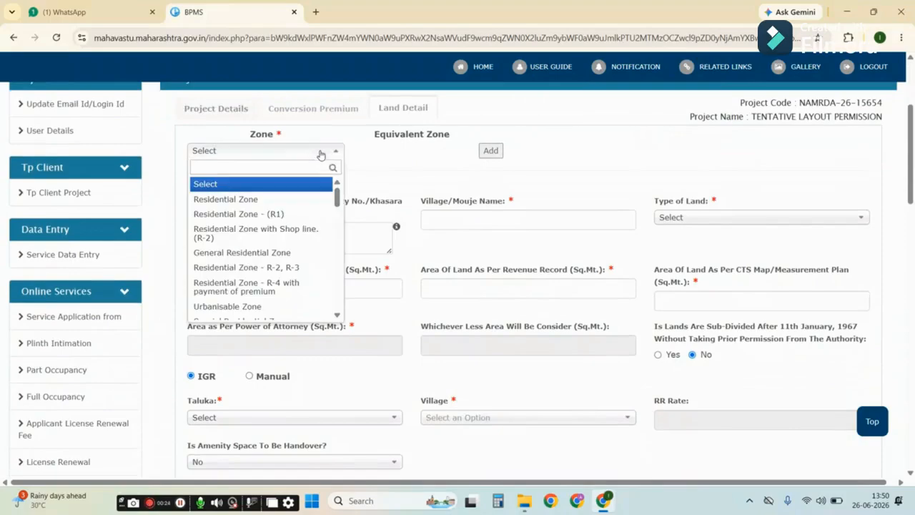
{"action": "scroll", "coordinate": [314, 230], "scroll_direction": "down", "scroll_amount": 3}
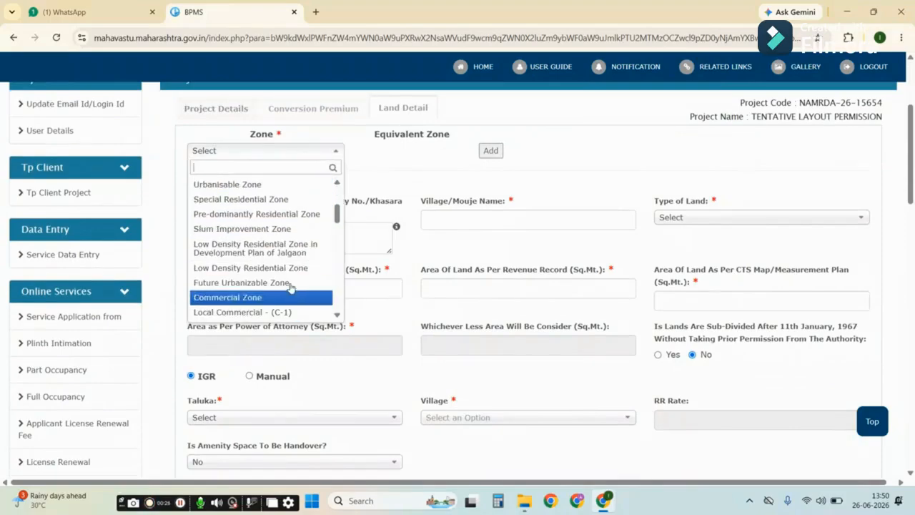
{"action": "scroll", "coordinate": [291, 272], "scroll_direction": "up", "scroll_amount": 5}
{"action": "left_click", "coordinate": [429, 186]}
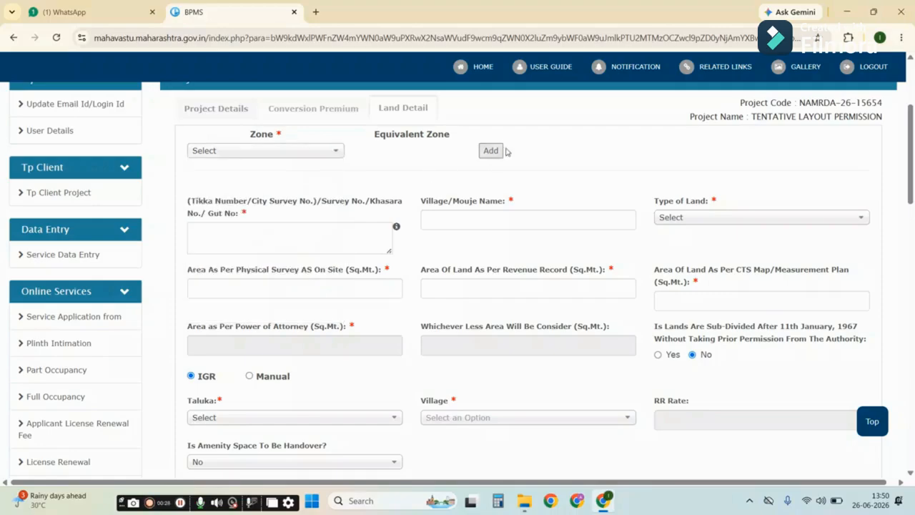
- Examine the survey number, village name, type of land and land area fields, including the land type choices
{"action": "scroll", "coordinate": [509, 147], "scroll_direction": "down", "scroll_amount": 1}
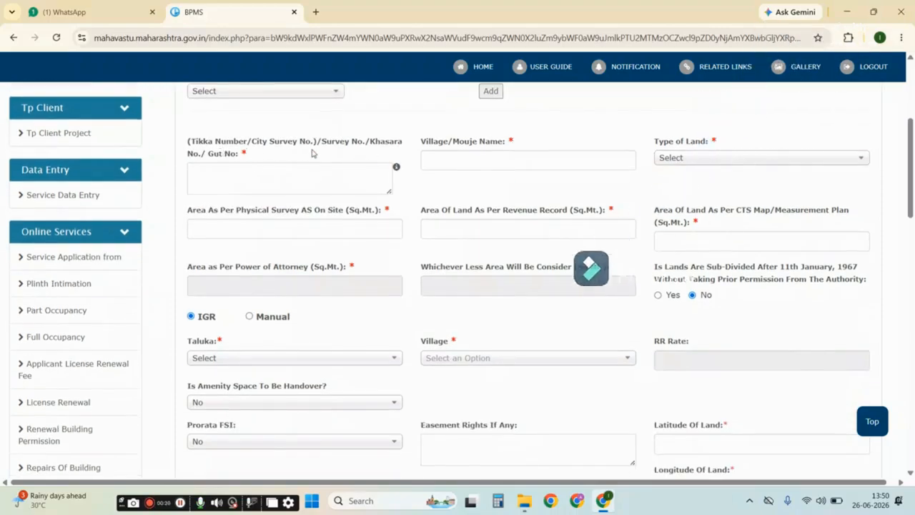
{"action": "left_click", "coordinate": [286, 177]}
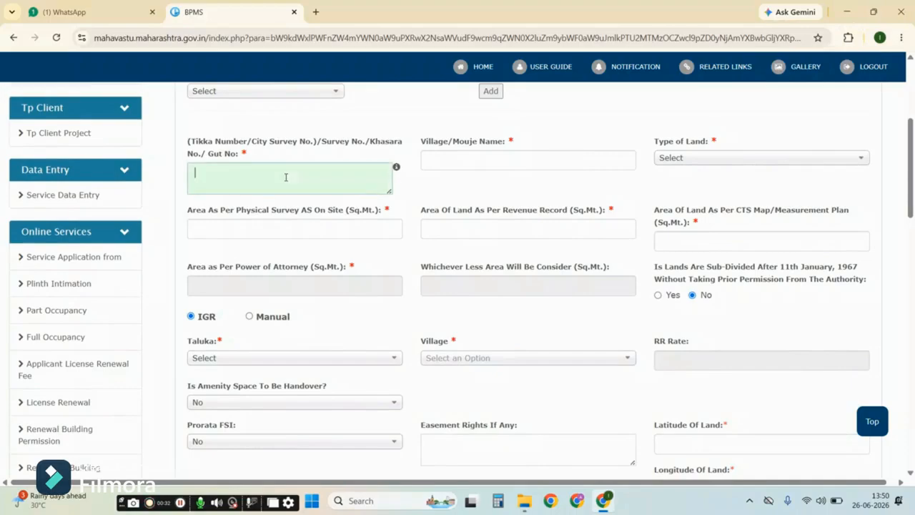
{"action": "left_click", "coordinate": [486, 163]}
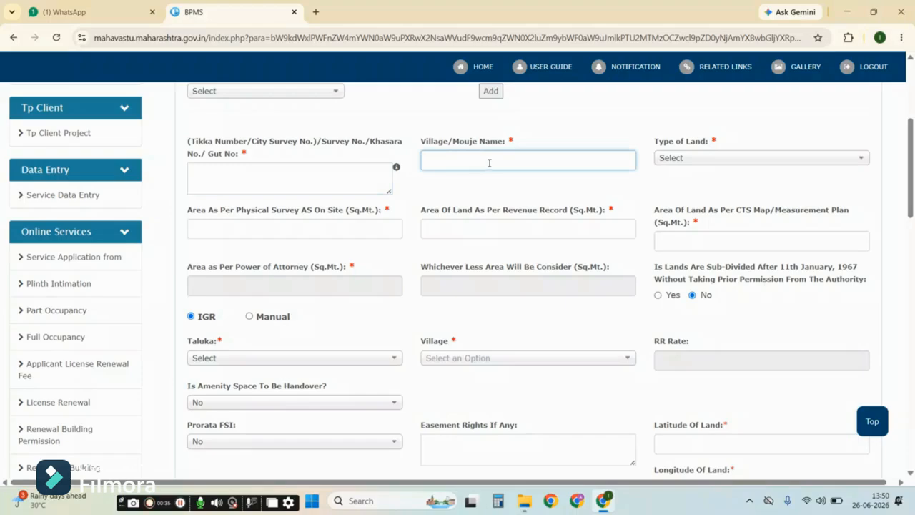
{"action": "left_click", "coordinate": [722, 158]}
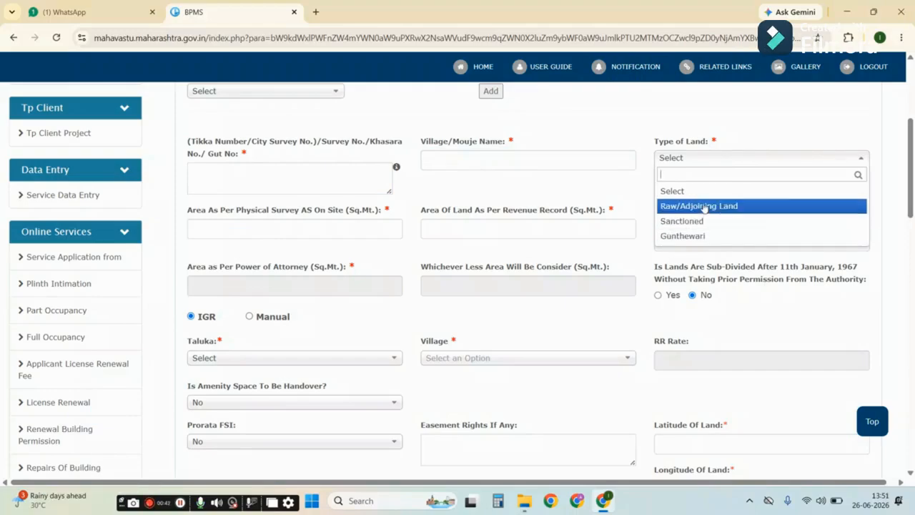
{"action": "left_click", "coordinate": [732, 189]}
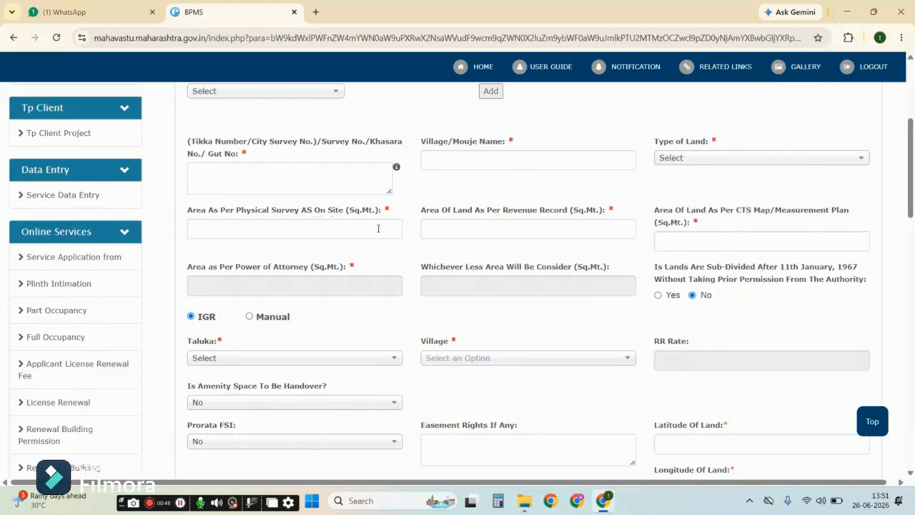
{"action": "left_click", "coordinate": [221, 232]}
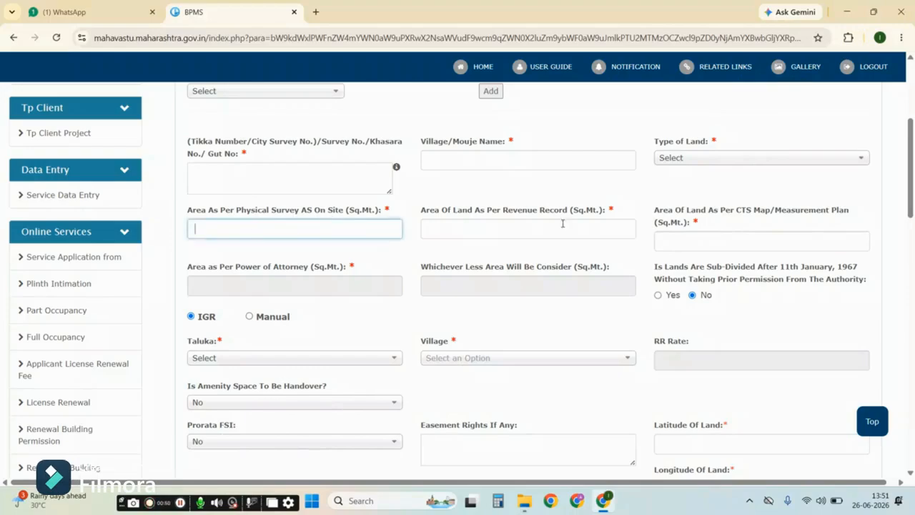
{"action": "left_click", "coordinate": [566, 226]}
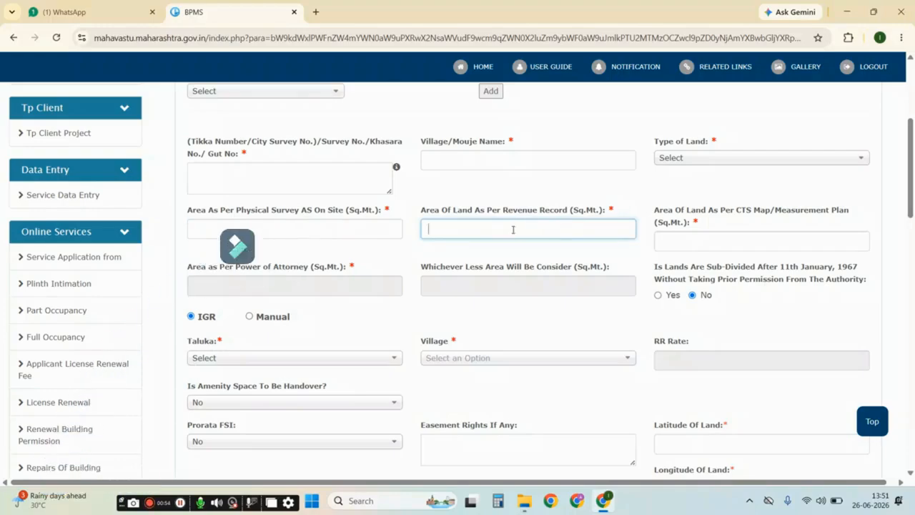
{"action": "left_click", "coordinate": [734, 243]}
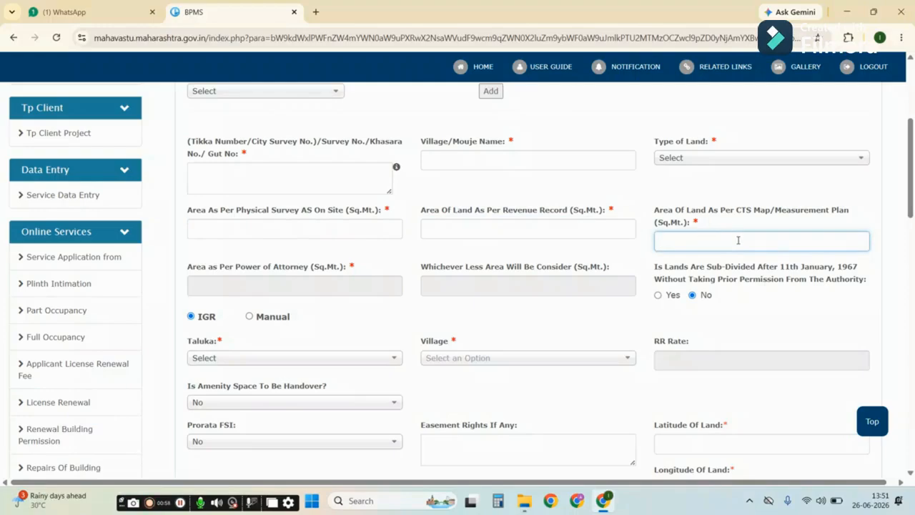
- Compare the Manual and IGR rate modes, return to IGR, and look through its Taluka and Village fields
{"action": "scroll", "coordinate": [431, 191], "scroll_direction": "down", "scroll_amount": 2}
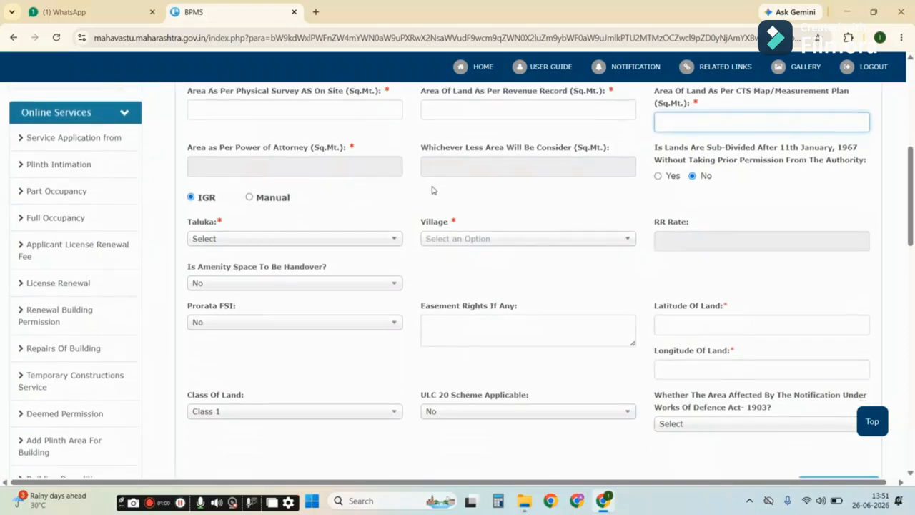
{"action": "scroll", "coordinate": [449, 183], "scroll_direction": "down", "scroll_amount": 1}
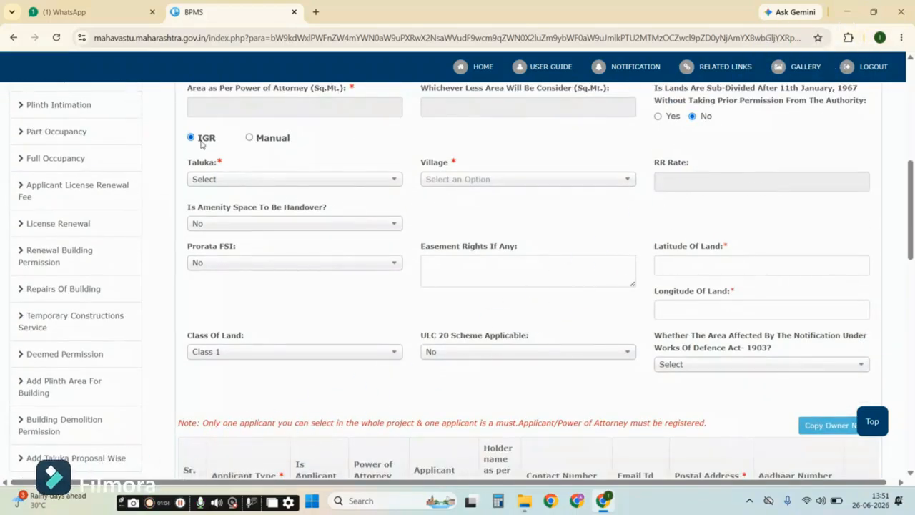
{"action": "left_click", "coordinate": [249, 138]}
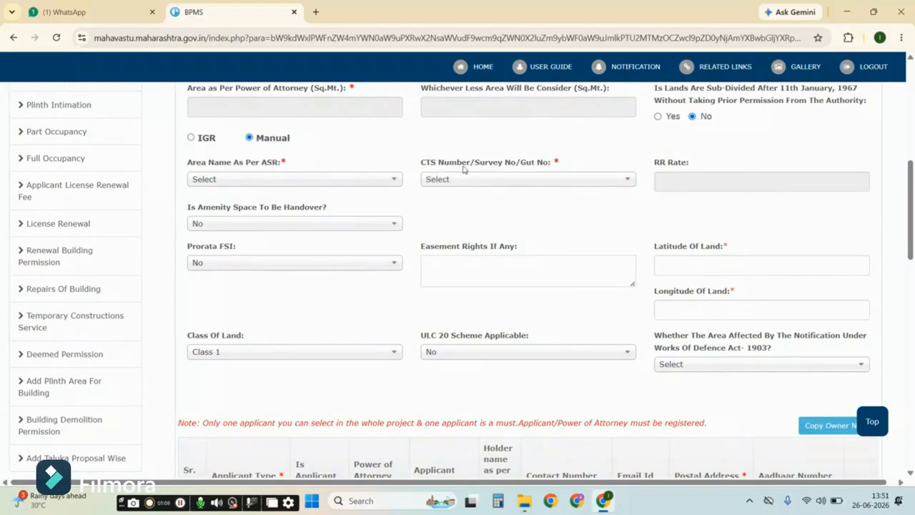
{"action": "left_click", "coordinate": [192, 139]}
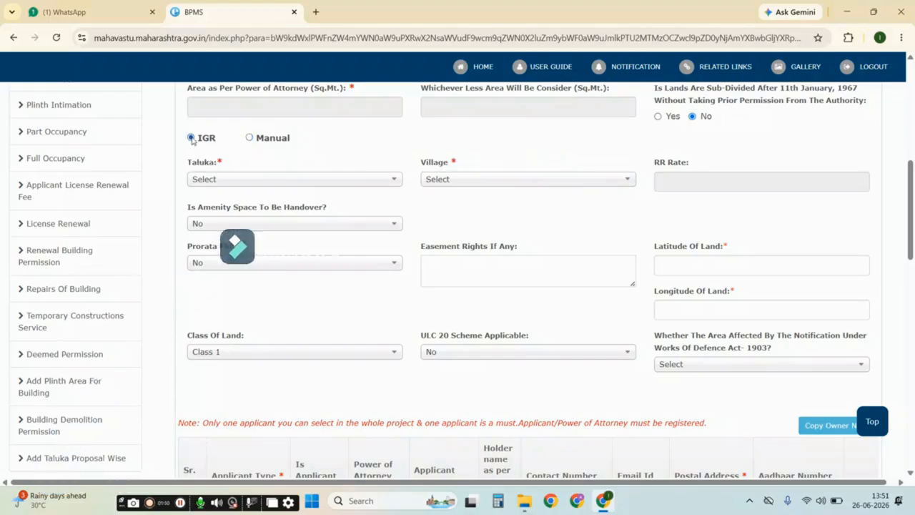
{"action": "left_click", "coordinate": [266, 183]}
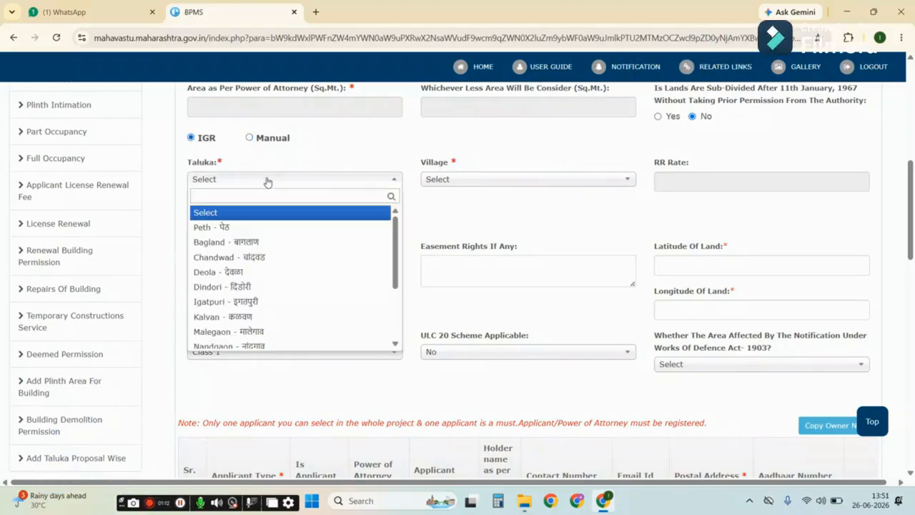
{"action": "scroll", "coordinate": [298, 261], "scroll_direction": "down", "scroll_amount": 1}
{"action": "left_click", "coordinate": [416, 181]}
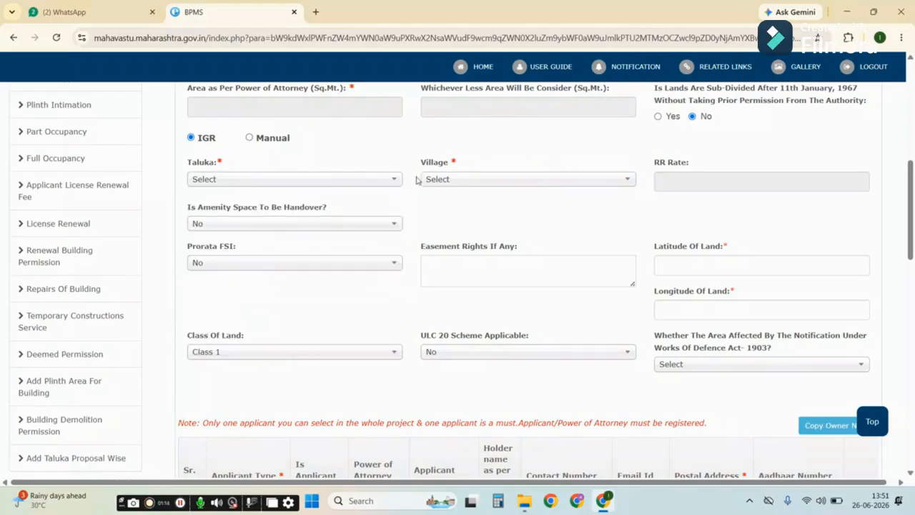
{"action": "left_click", "coordinate": [446, 184]}
{"action": "left_click", "coordinate": [457, 184]}
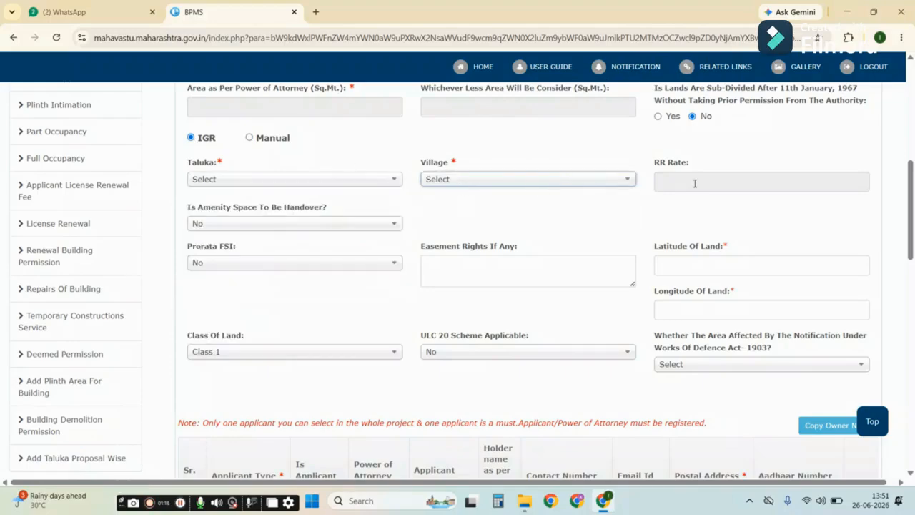
- Set the land's IGR rate location to taluka Deola, village Shriramapur and survey number जिरायत शेत जमिन 10.01-12.50
{"action": "left_click", "coordinate": [322, 182]}
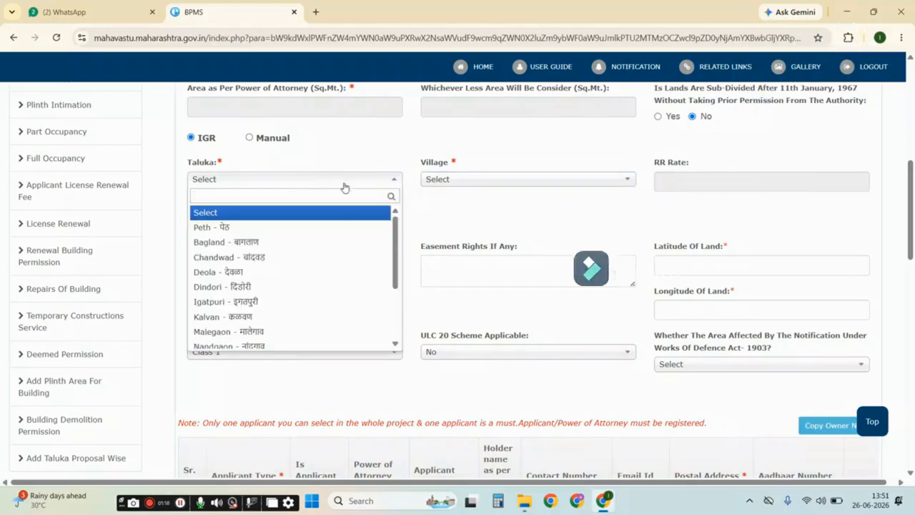
{"action": "left_click", "coordinate": [292, 272]}
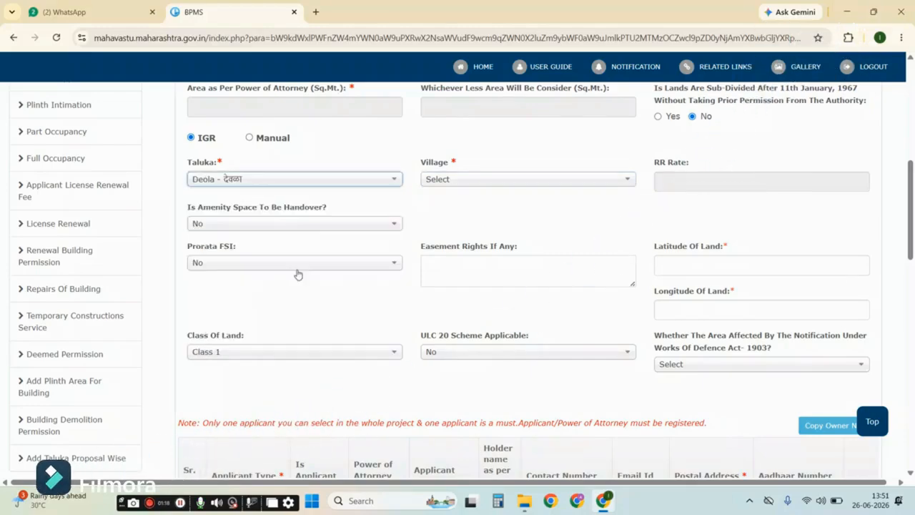
{"action": "left_click", "coordinate": [469, 183]}
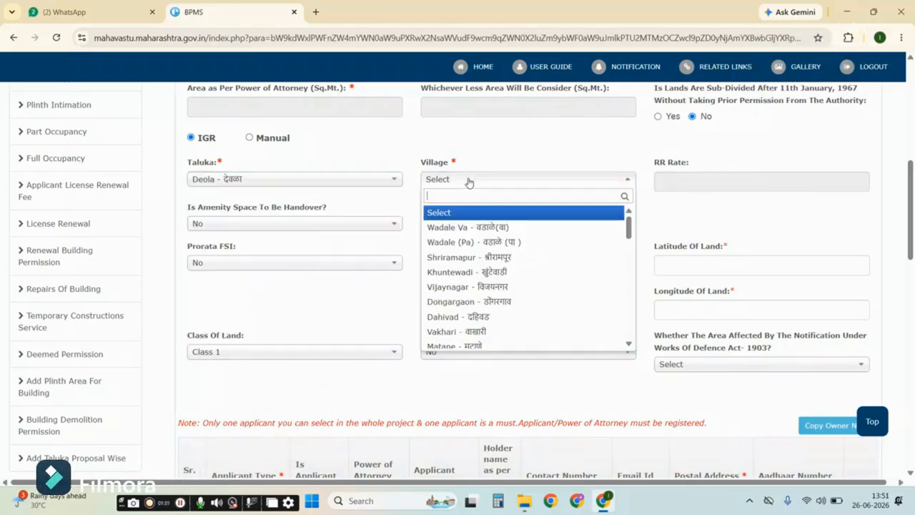
{"action": "left_click", "coordinate": [475, 256]}
{"action": "left_click", "coordinate": [697, 183]}
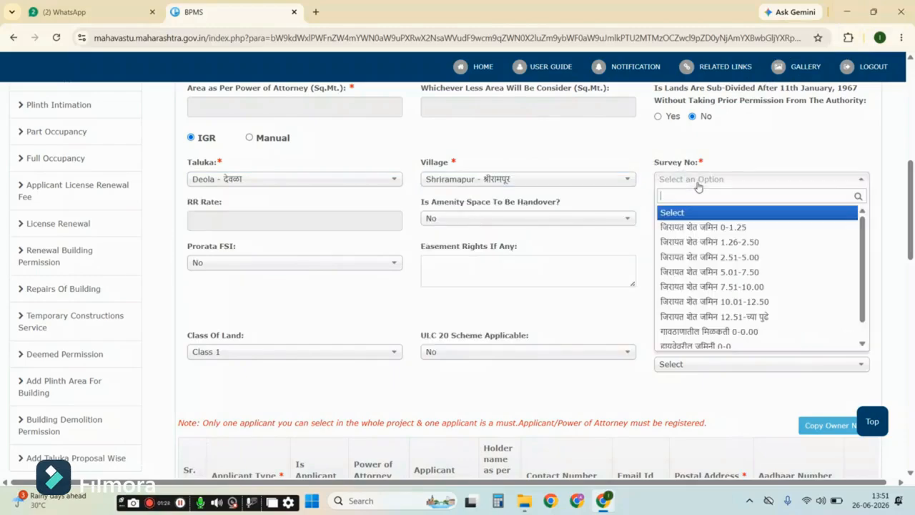
{"action": "scroll", "coordinate": [714, 336], "scroll_direction": "down", "scroll_amount": 2}
{"action": "left_click", "coordinate": [722, 280]}
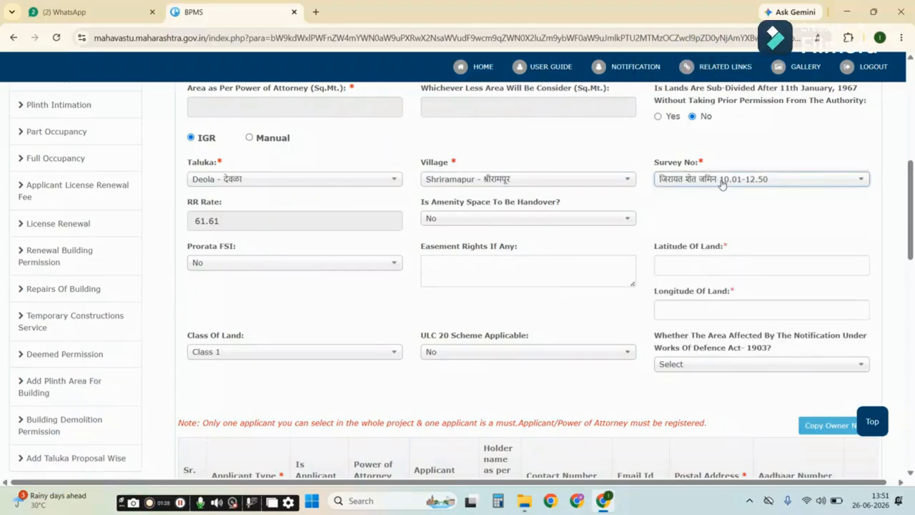
- Look through the available survey number options and the Prorata FSI choices in the land details
{"action": "left_click", "coordinate": [722, 184]}
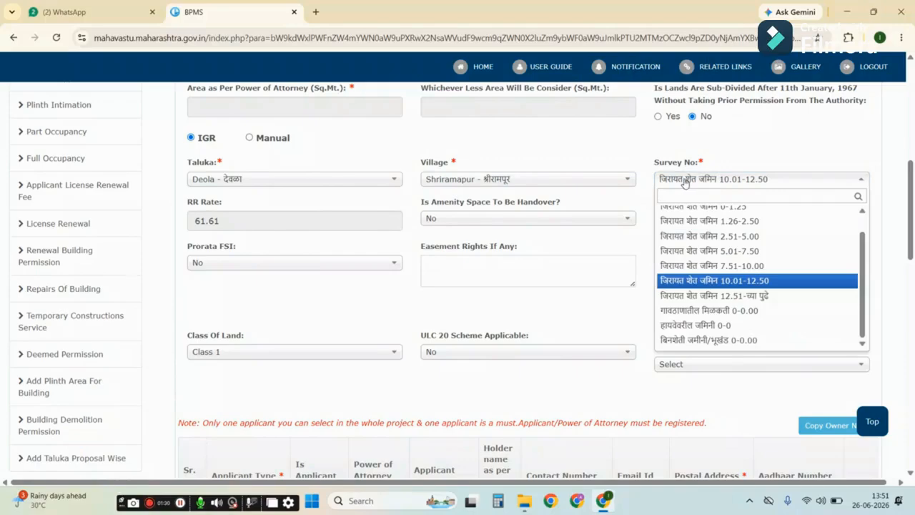
{"action": "scroll", "coordinate": [740, 275], "scroll_direction": "up", "scroll_amount": 1}
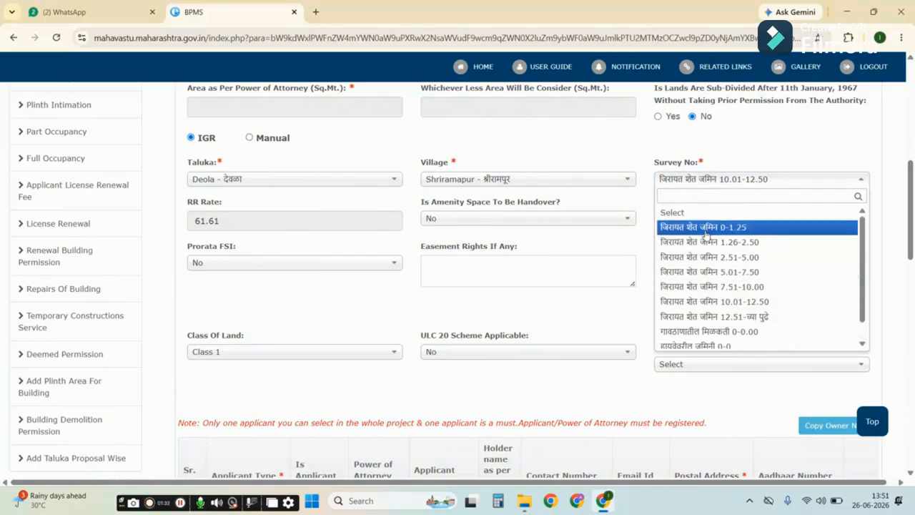
{"action": "left_click", "coordinate": [572, 155]}
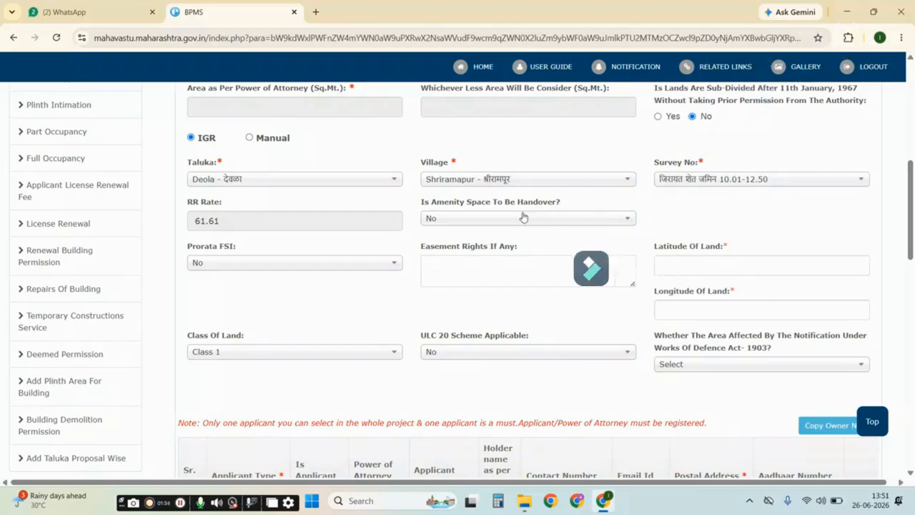
{"action": "scroll", "coordinate": [652, 214], "scroll_direction": "down", "scroll_amount": 1}
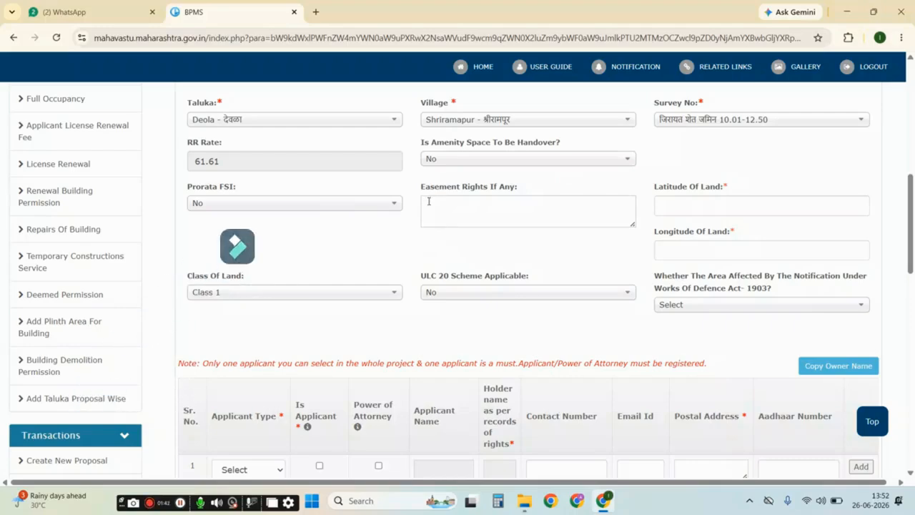
{"action": "left_click", "coordinate": [356, 203]}
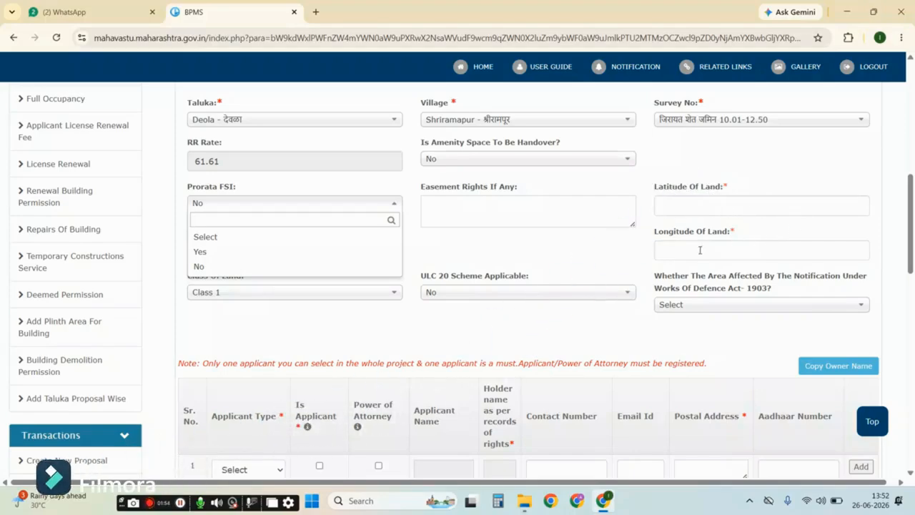
- Set the applicant type in the first row of the applicant table to Individual Owner
{"action": "scroll", "coordinate": [700, 249], "scroll_direction": "down", "scroll_amount": 3}
{"action": "scroll", "coordinate": [442, 231], "scroll_direction": "down", "scroll_amount": 2}
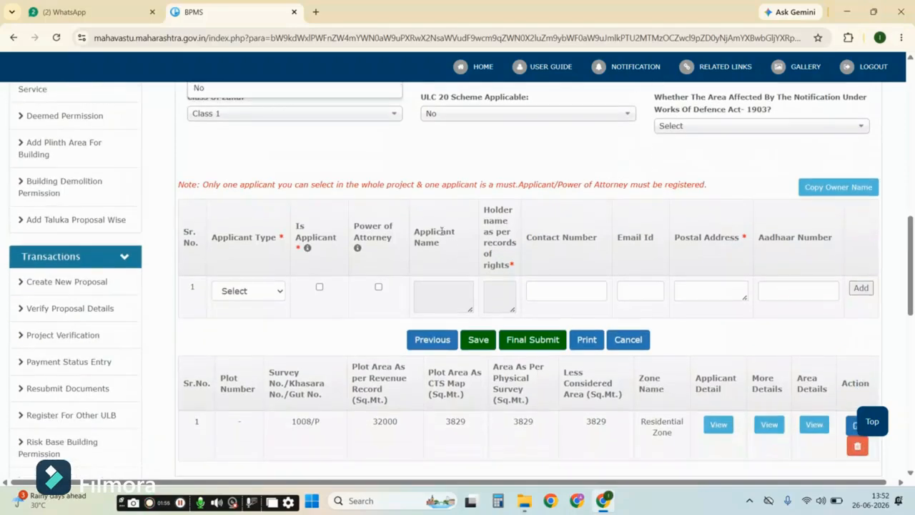
{"action": "left_click", "coordinate": [261, 291]}
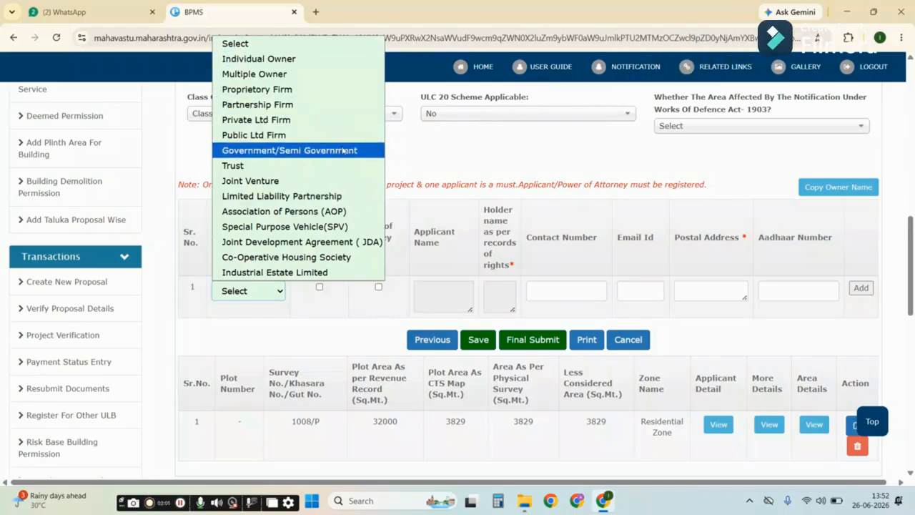
{"action": "left_click", "coordinate": [298, 59]}
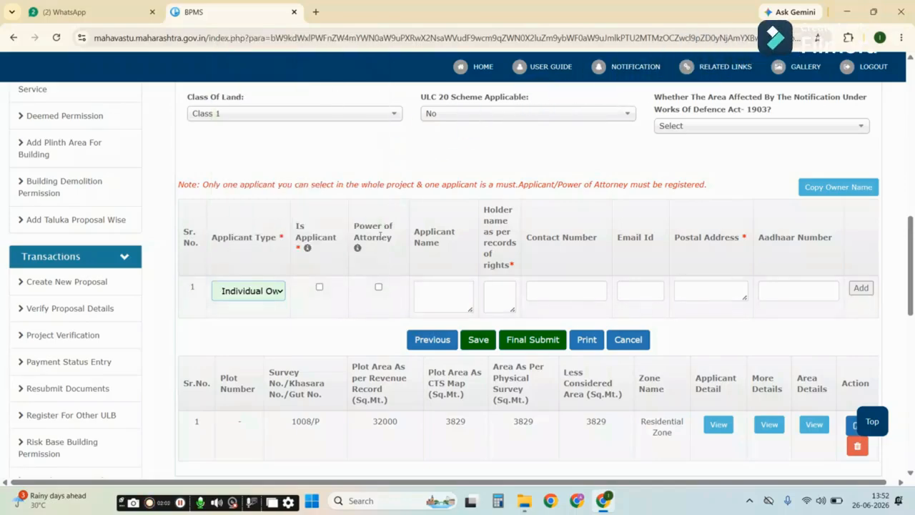
{"action": "left_click", "coordinate": [321, 288]}
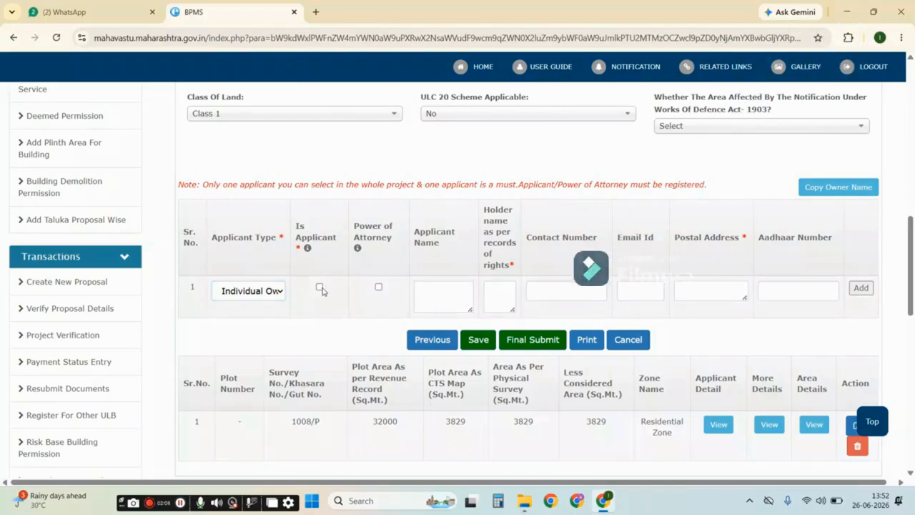
{"action": "scroll", "coordinate": [413, 219], "scroll_direction": "down", "scroll_amount": 1}
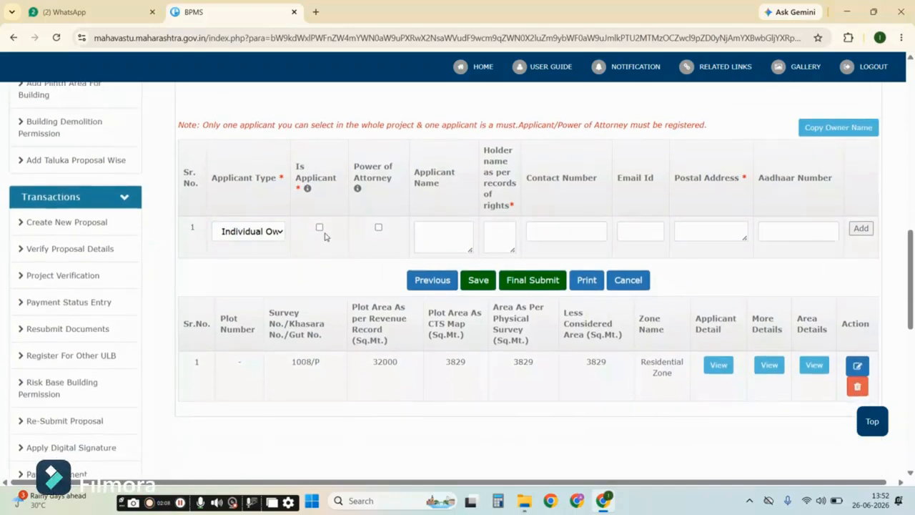
- Make the final submission of the land details and go to the Tp Client project list
{"action": "scroll", "coordinate": [324, 237], "scroll_direction": "up", "scroll_amount": 1}
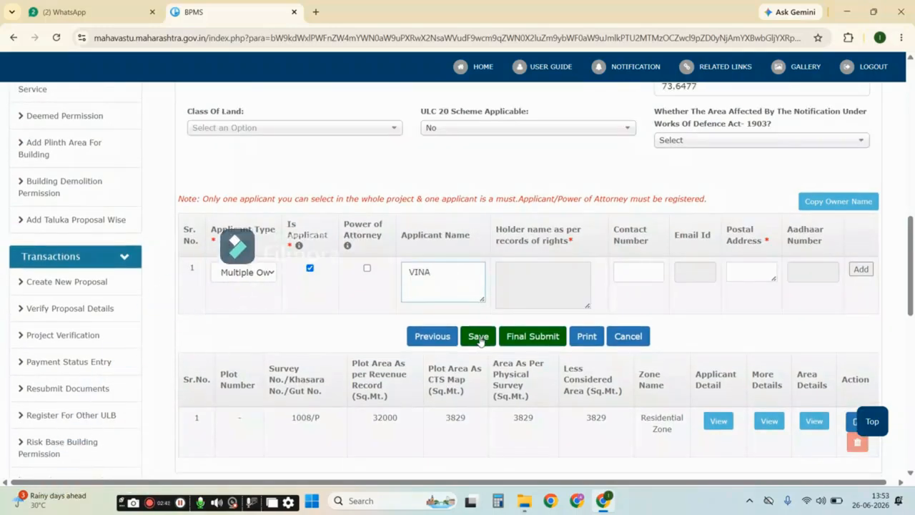
{"action": "left_click", "coordinate": [541, 337]}
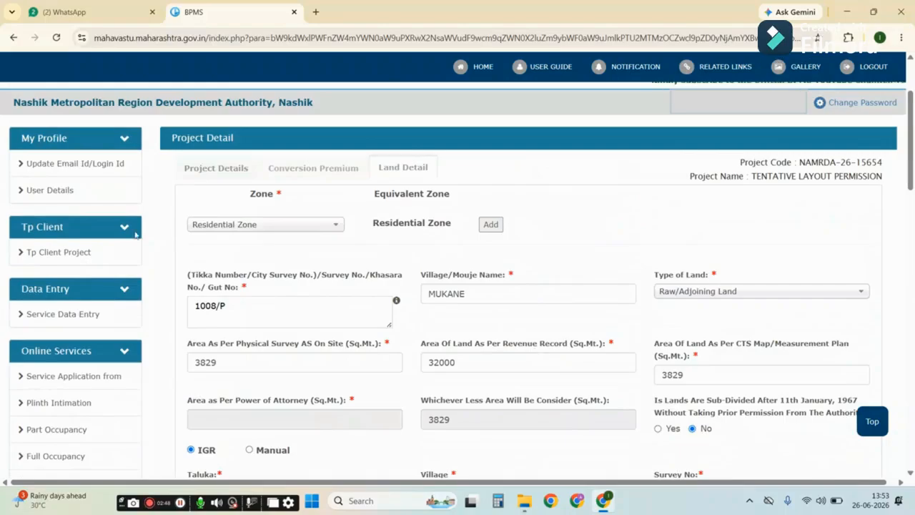
{"action": "left_click", "coordinate": [78, 255]}
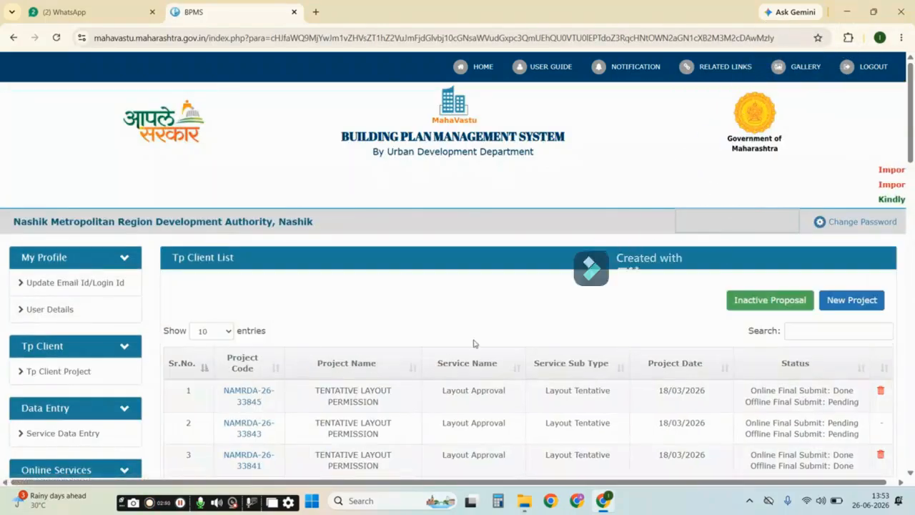
- Examine the online and offline final submit statuses of the first project in the Tp Client list
{"action": "scroll", "coordinate": [522, 271], "scroll_direction": "down", "scroll_amount": 2}
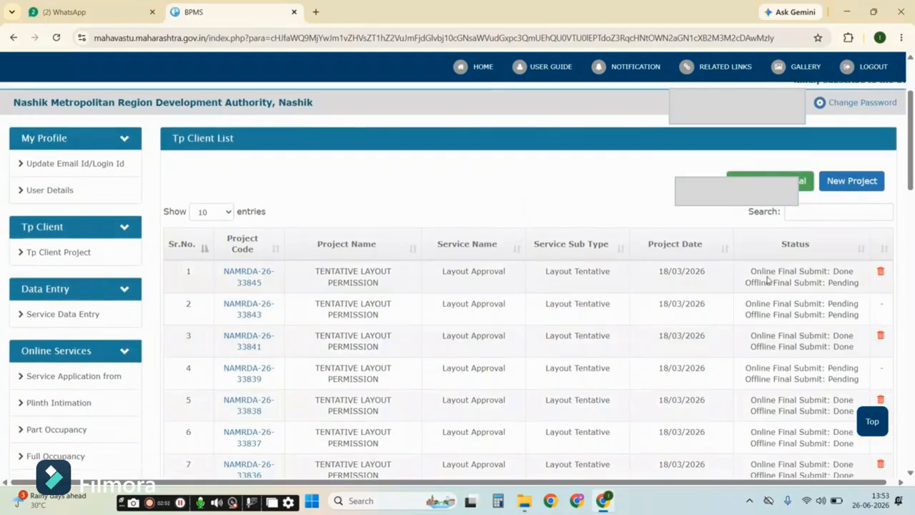
{"action": "scroll", "coordinate": [768, 280], "scroll_direction": "down", "scroll_amount": 1}
{"action": "left_click_drag", "start_coordinate": [834, 212], "coordinate": [857, 215]}
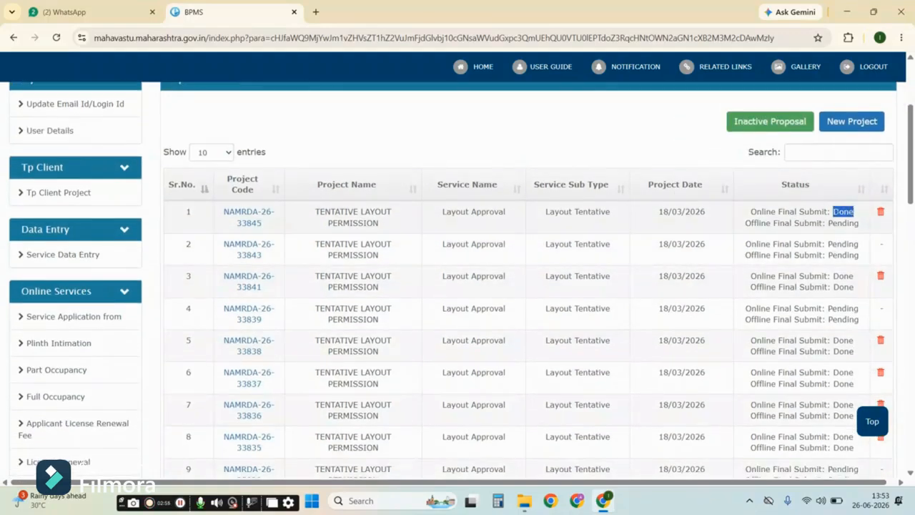
{"action": "left_click_drag", "start_coordinate": [754, 211], "coordinate": [855, 212]}
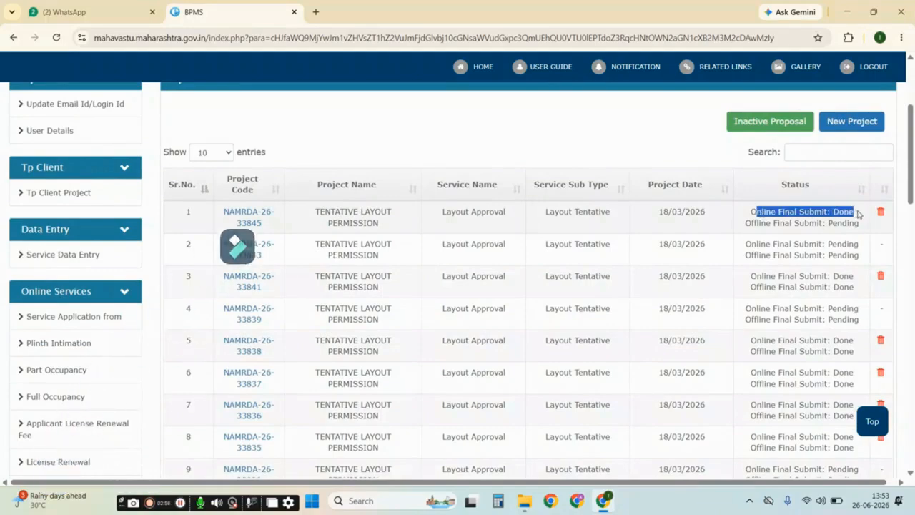
{"action": "left_click", "coordinate": [824, 208]}
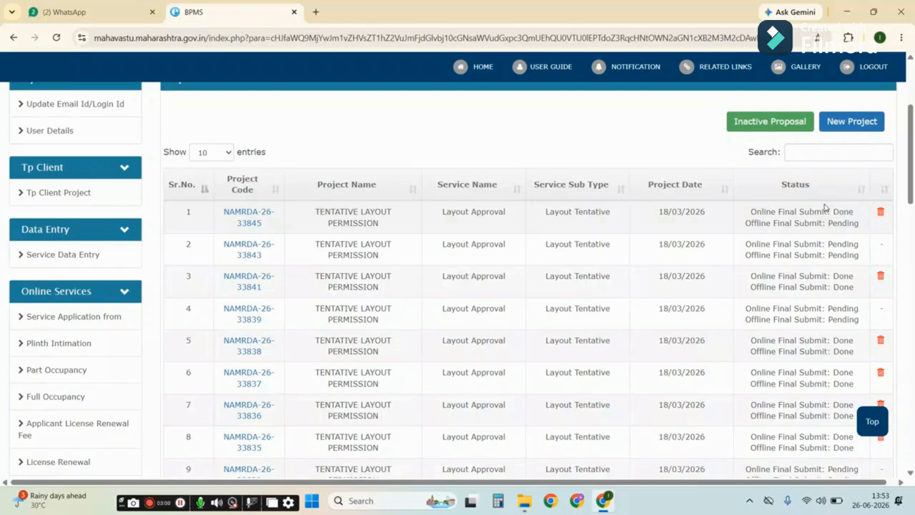
{"action": "left_click_drag", "start_coordinate": [756, 233], "coordinate": [852, 234]}
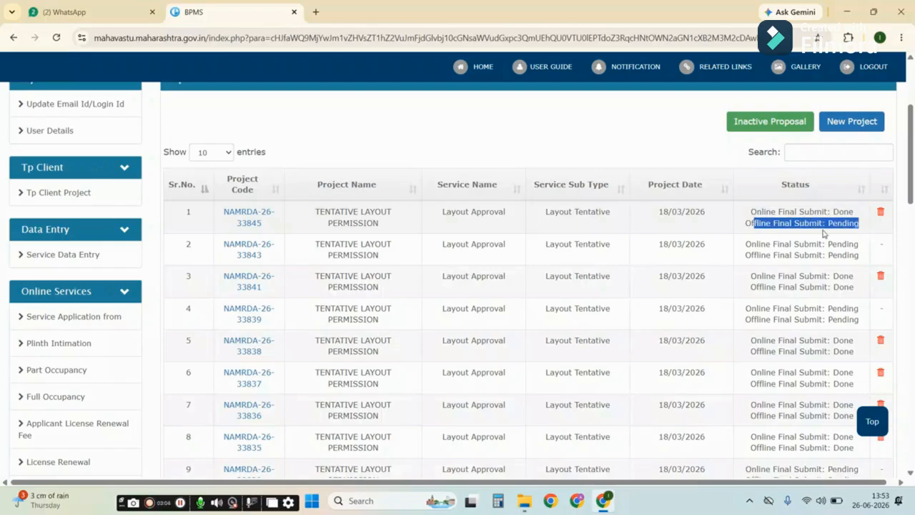